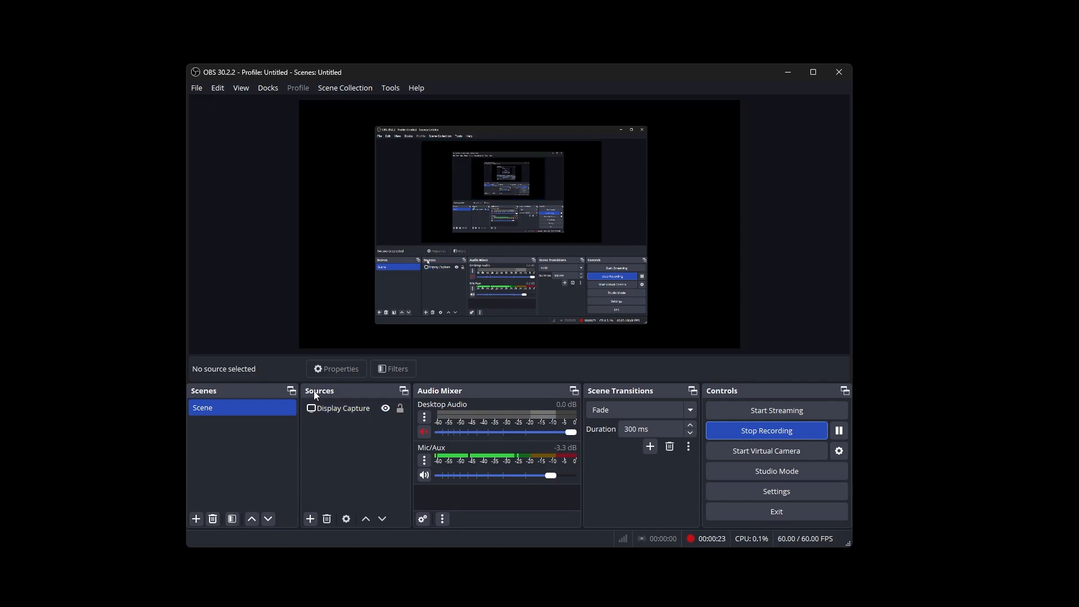
Add a new Display Capture source named Display Capture 2 to the scene and make it visible.
click(310, 442)
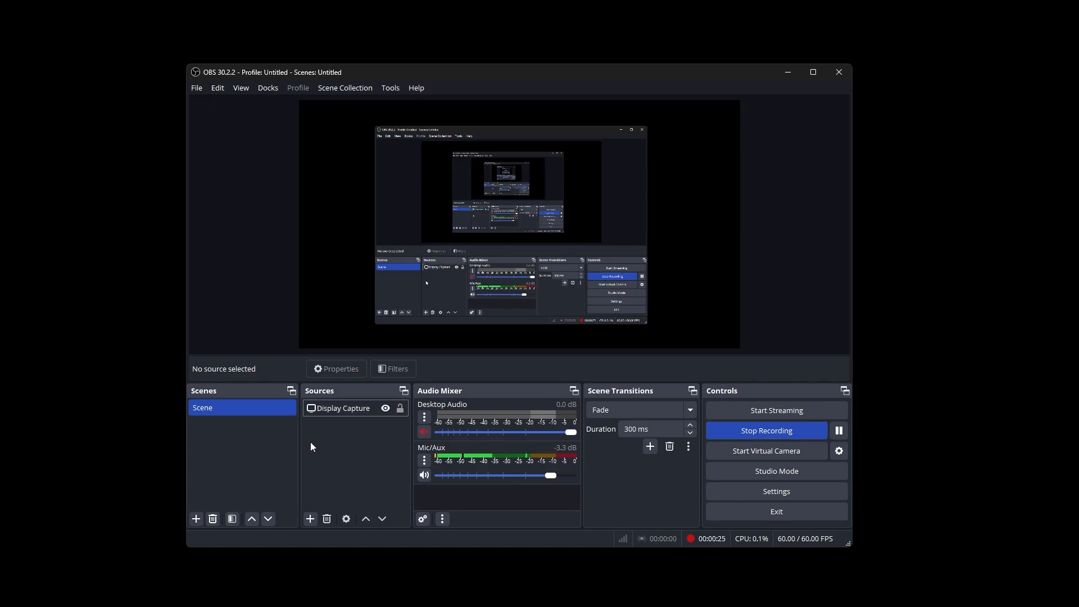
right_click(311, 443)
mouse_move(340, 451)
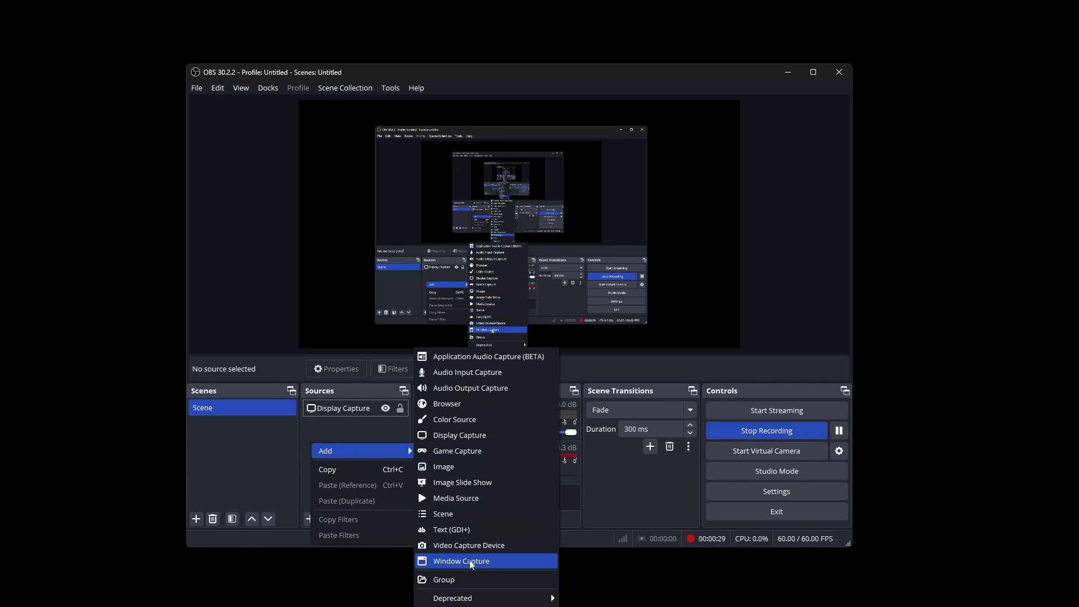
click(500, 435)
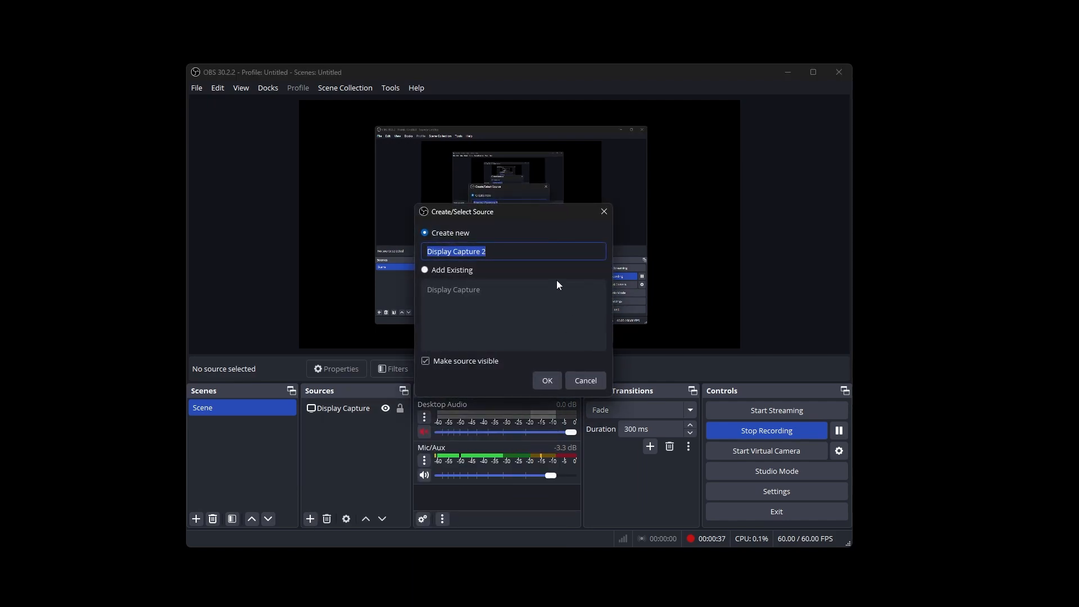
click(538, 382)
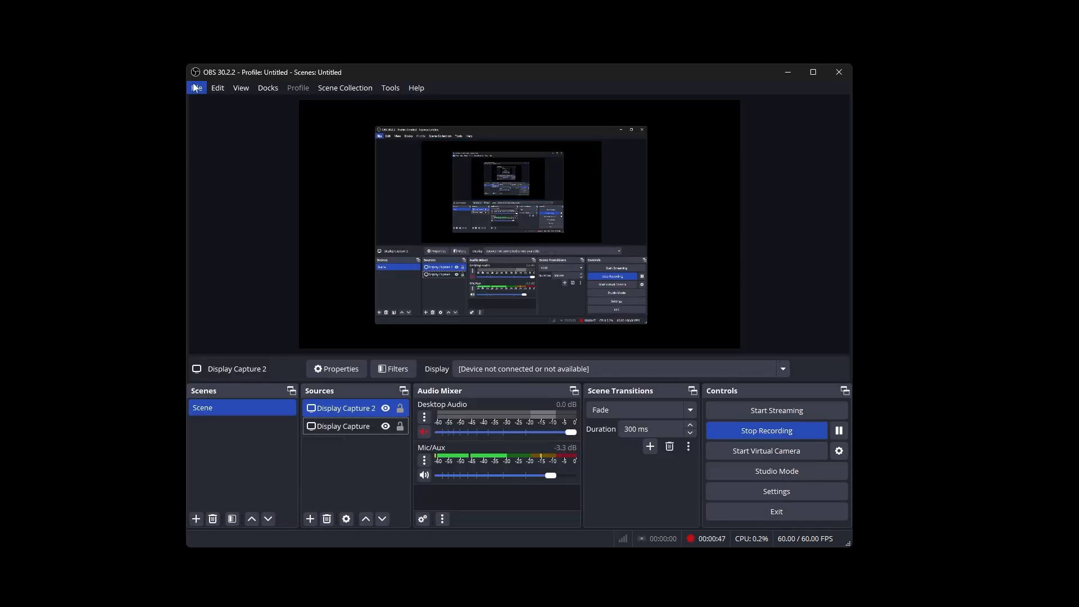
Review the Video resolution and frame rate settings and the Output streaming and recording settings, then close the settings.
click(196, 89)
click(211, 137)
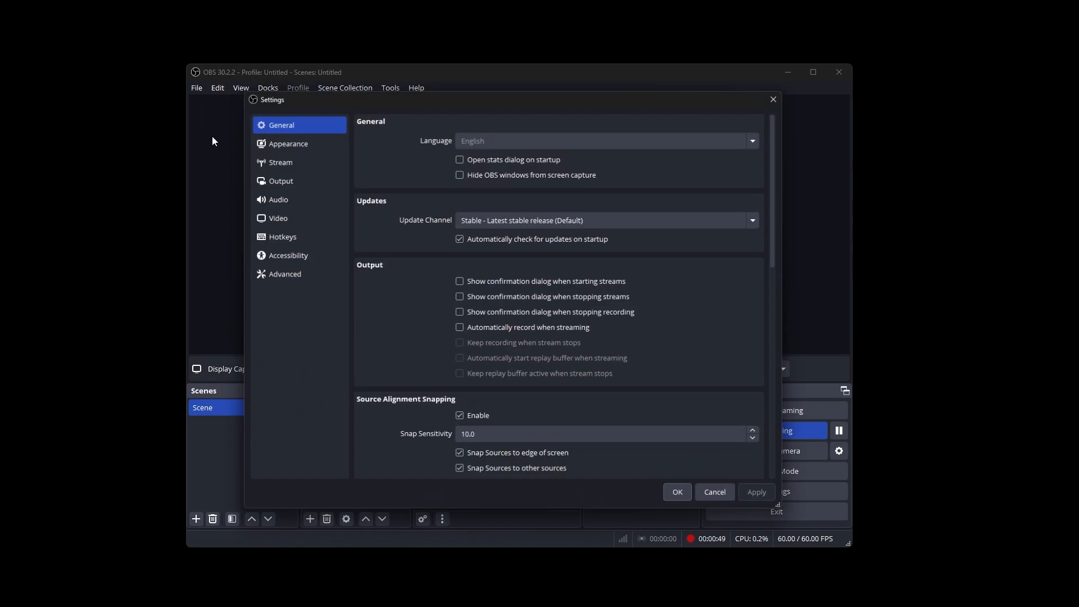
click(300, 212)
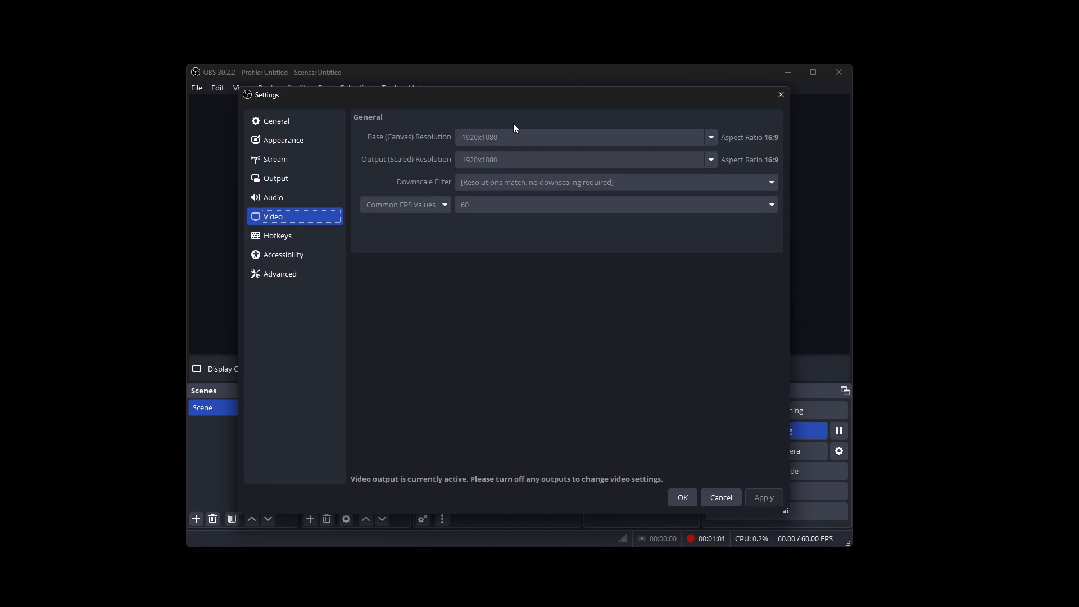
click(312, 177)
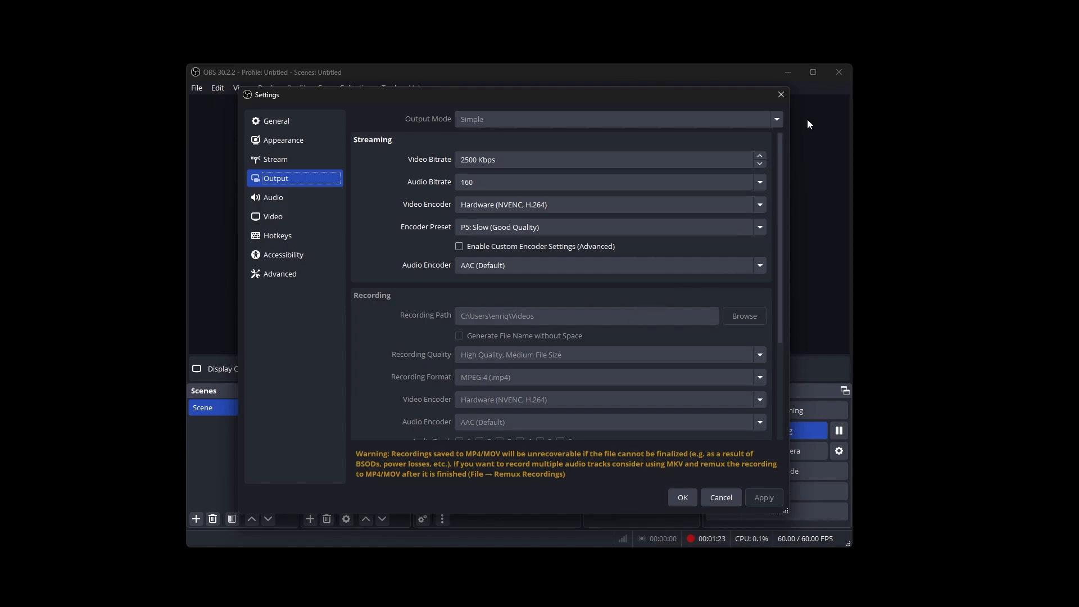
click(782, 94)
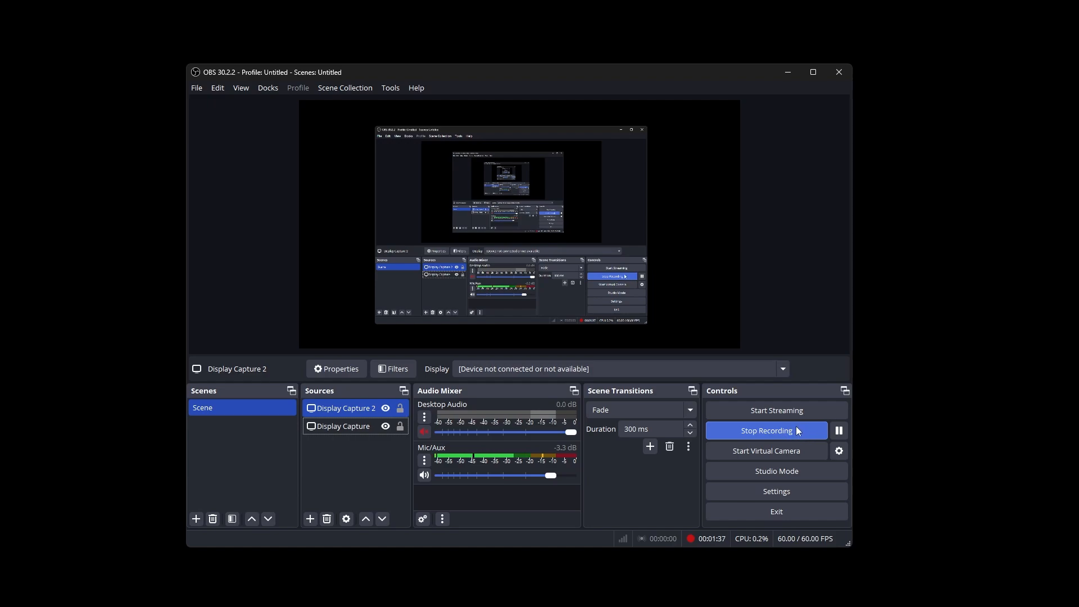
Clear the OBS, video folder and Clipchamp windows off this screen and switch to Adobe Premiere Pro.
click(790, 72)
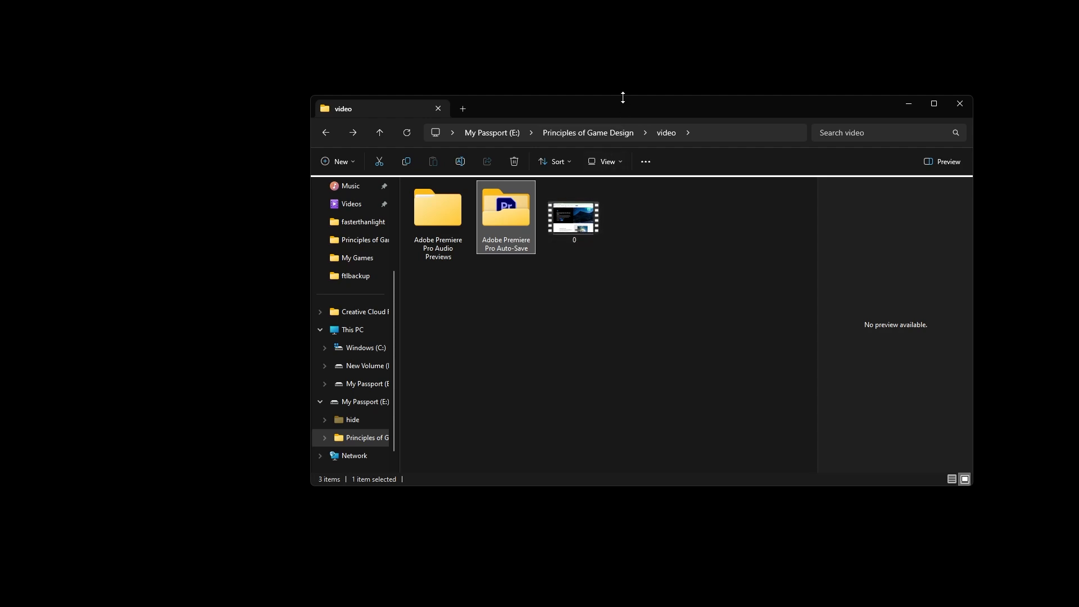
drag(622, 106, 1078, 163)
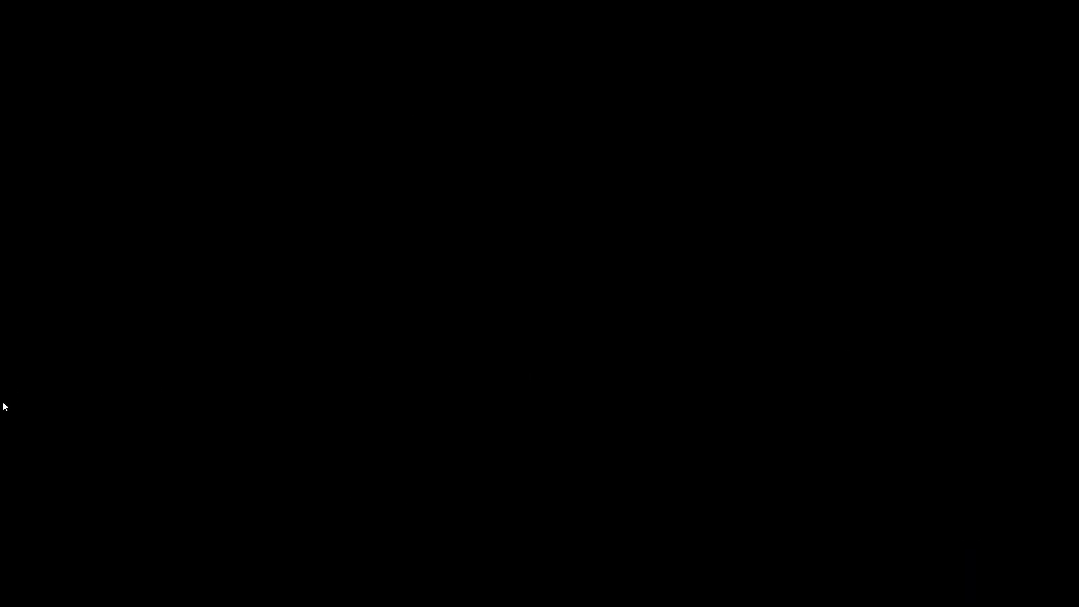
mouse_move(272, 604)
click(316, 598)
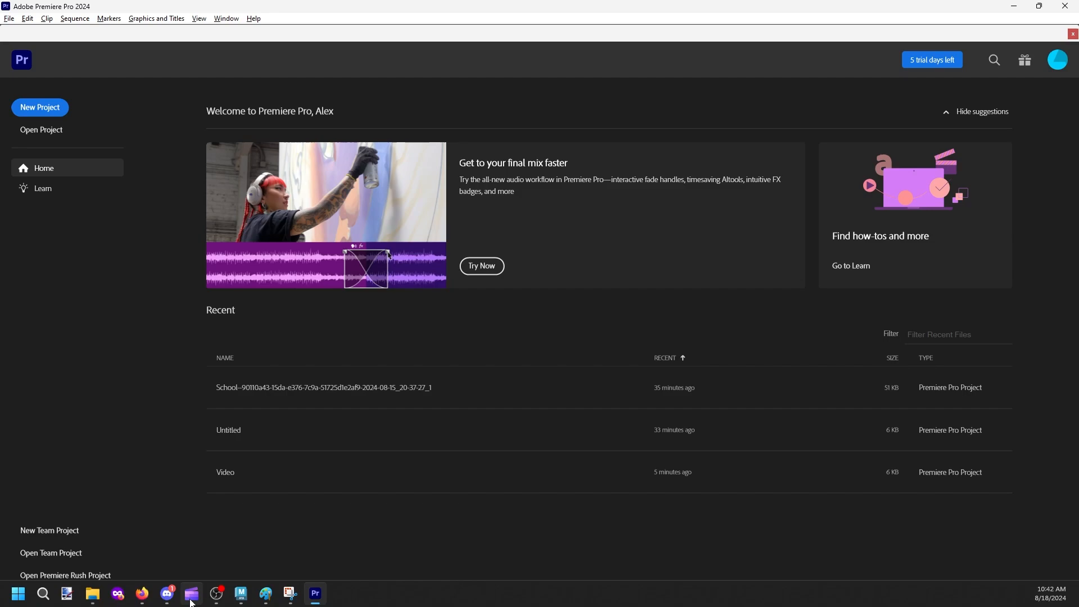
click(193, 597)
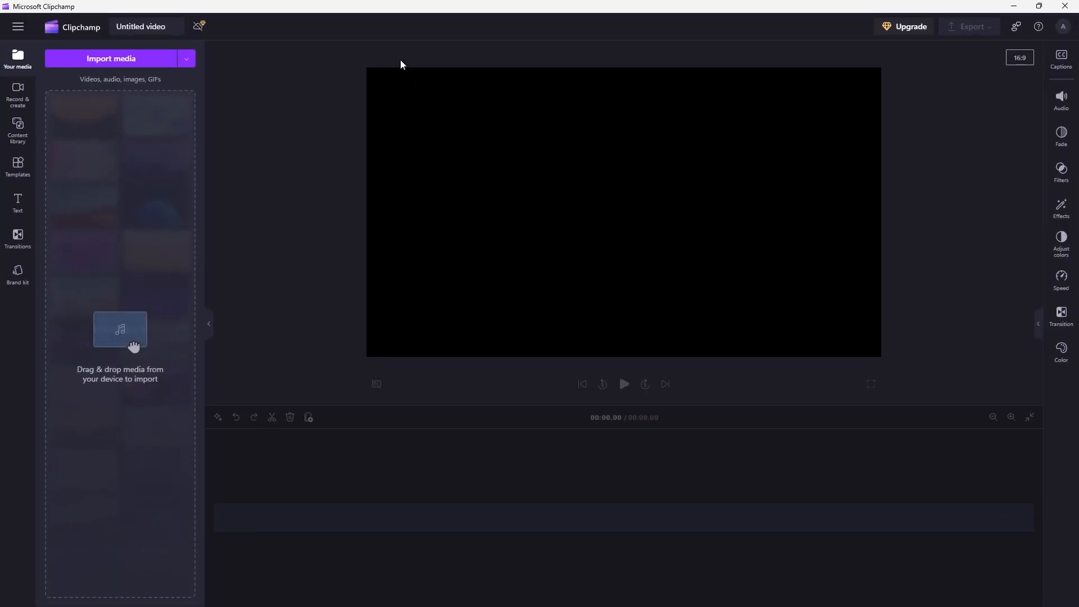
drag(702, 7, 0, 155)
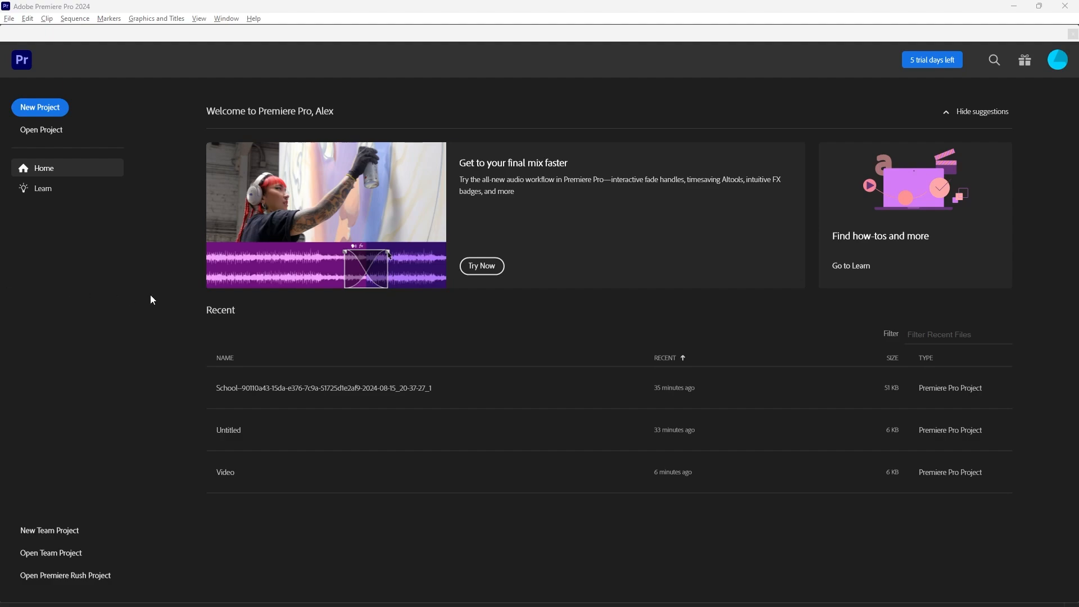
Create a new project named Video Edit without selecting any media.
click(48, 110)
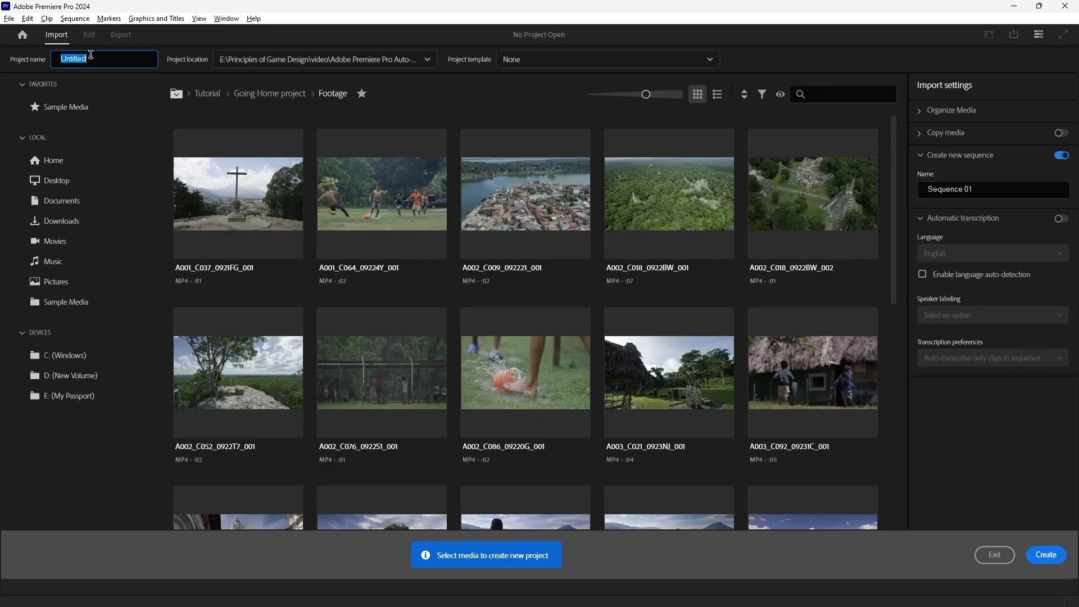
text(Video Edit)
click(1050, 558)
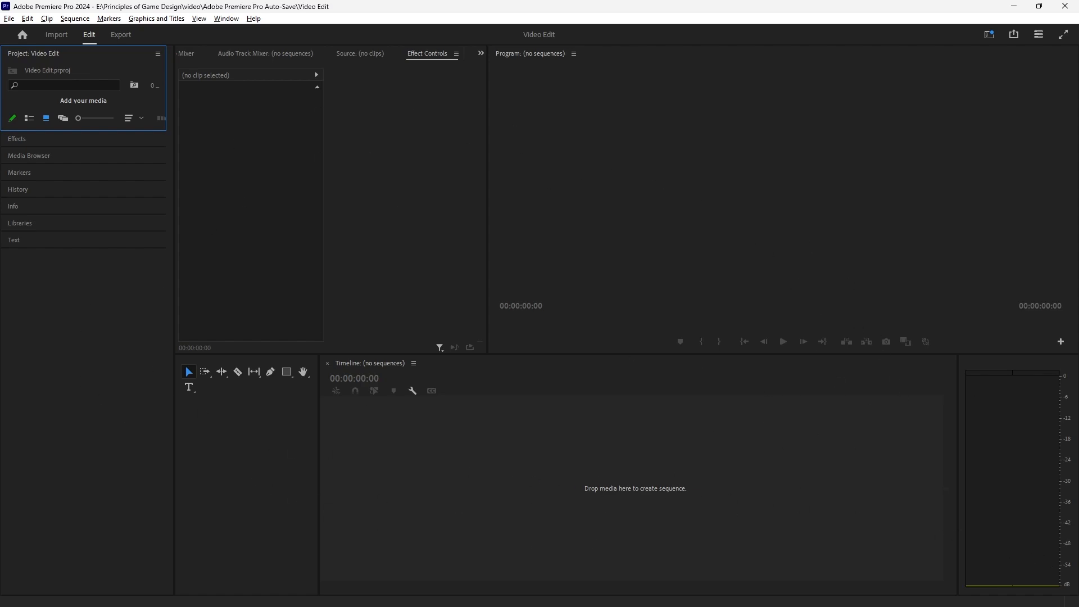
Import the video file 0 from the video folder into the empty timeline as a new sequence.
drag(1078, 161, 964, 115)
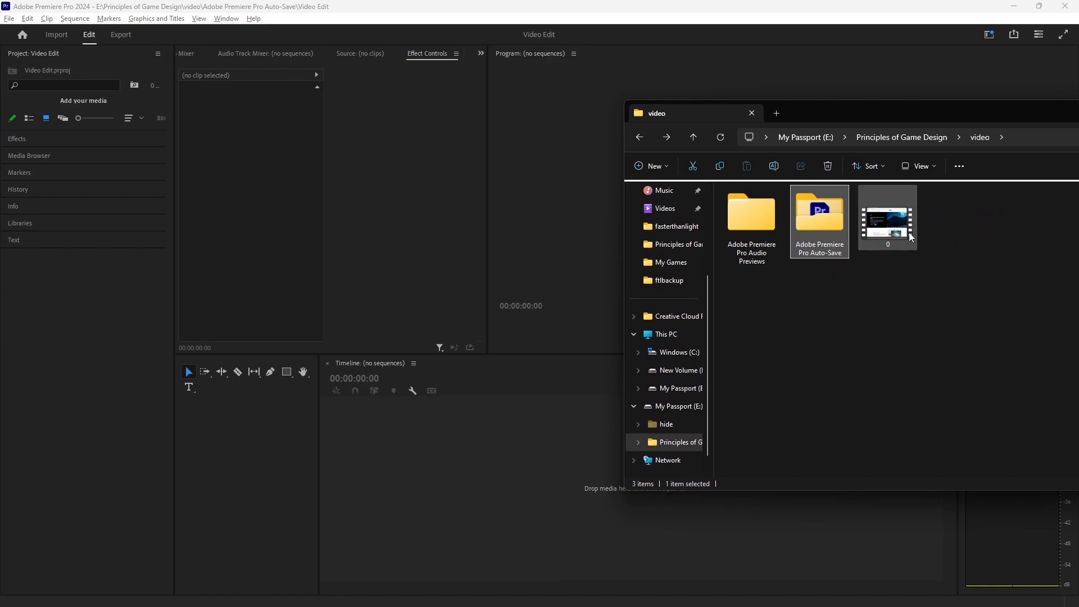
drag(910, 236, 436, 426)
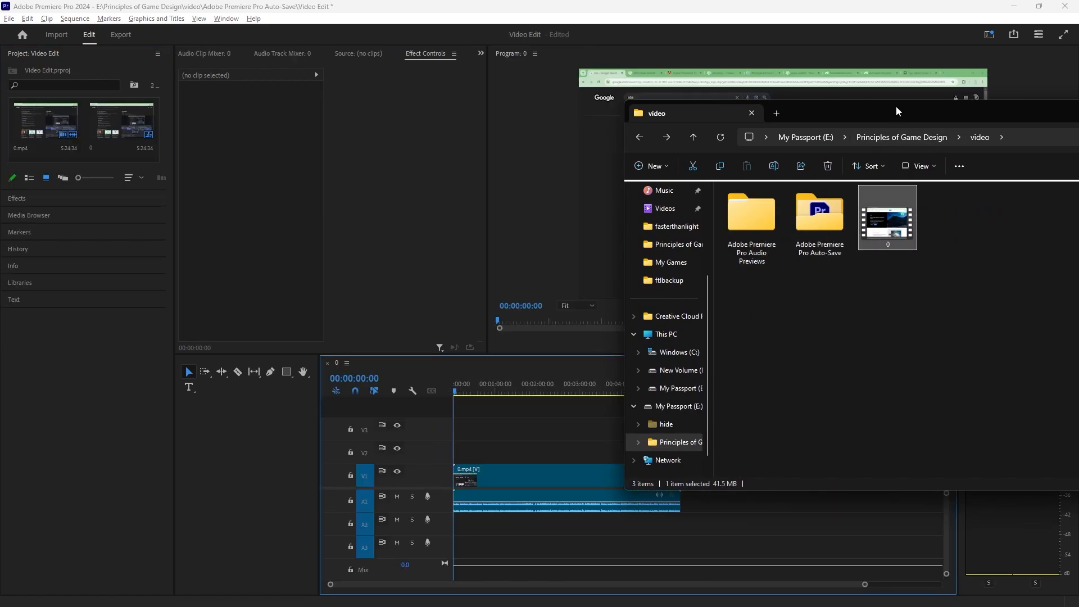
drag(897, 111, 1078, 118)
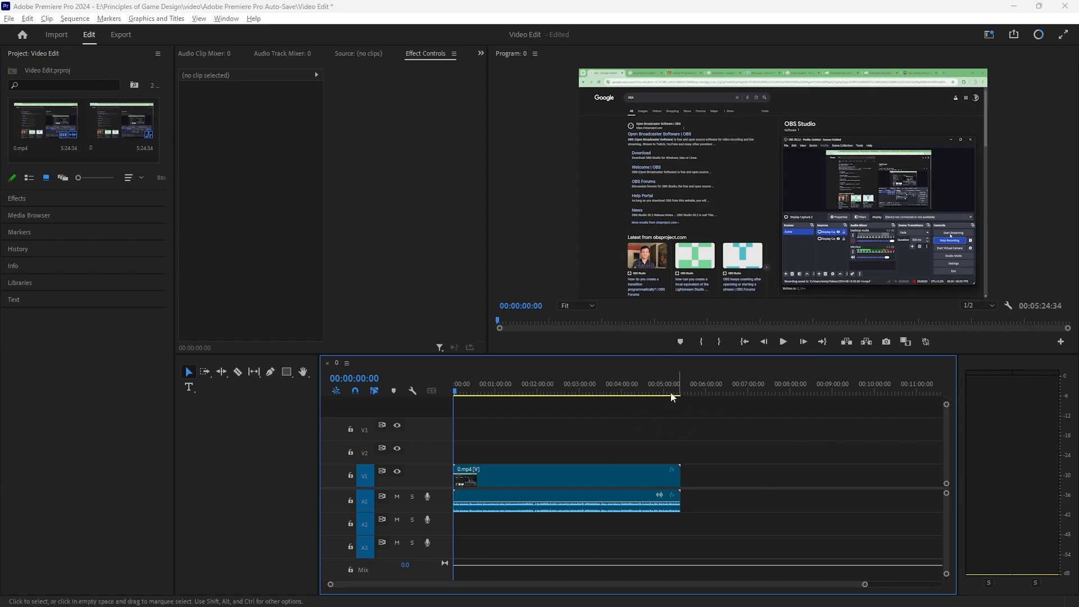
Trim the start of the 0.mp4 clip to the playhead at 00:02:04:04.
click(528, 390)
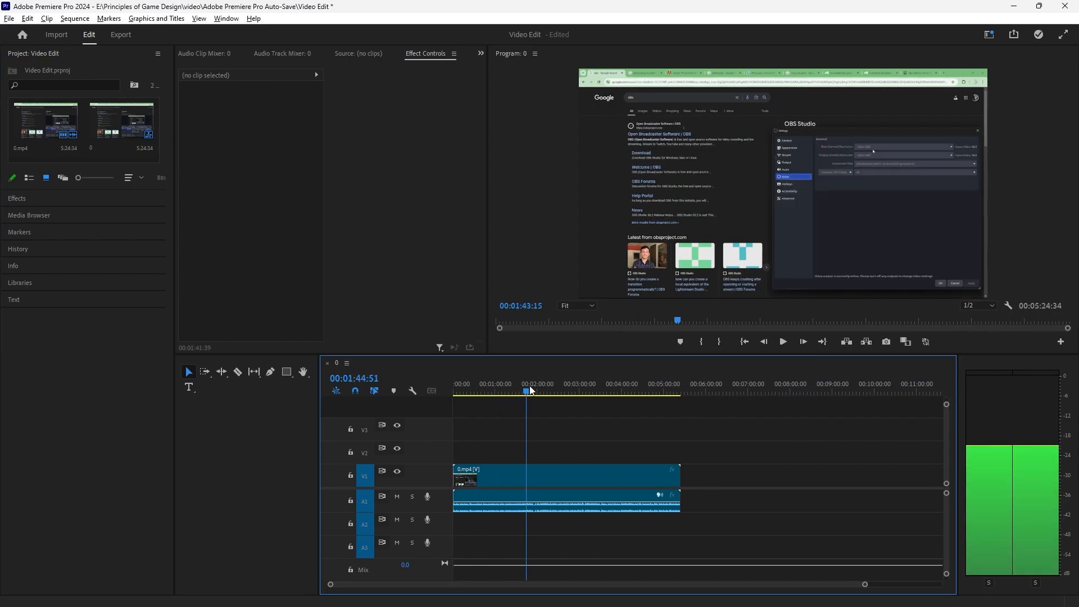
mouse_move(530, 390)
mouse_down()
mouse_move(469, 386)
mouse_move(512, 379)
mouse_move(541, 390)
mouse_up()
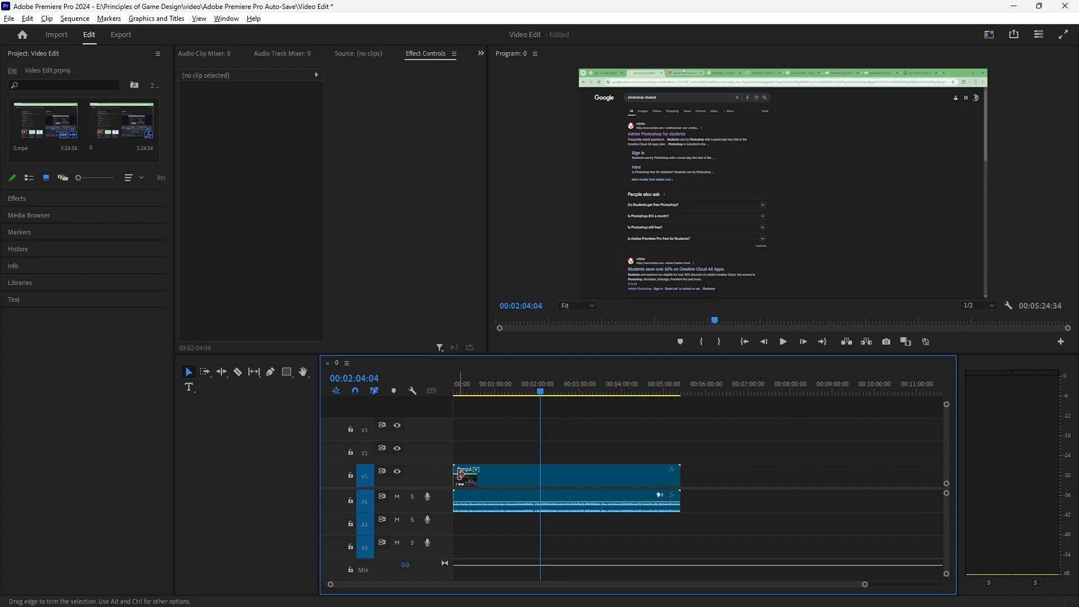
drag(462, 475, 539, 482)
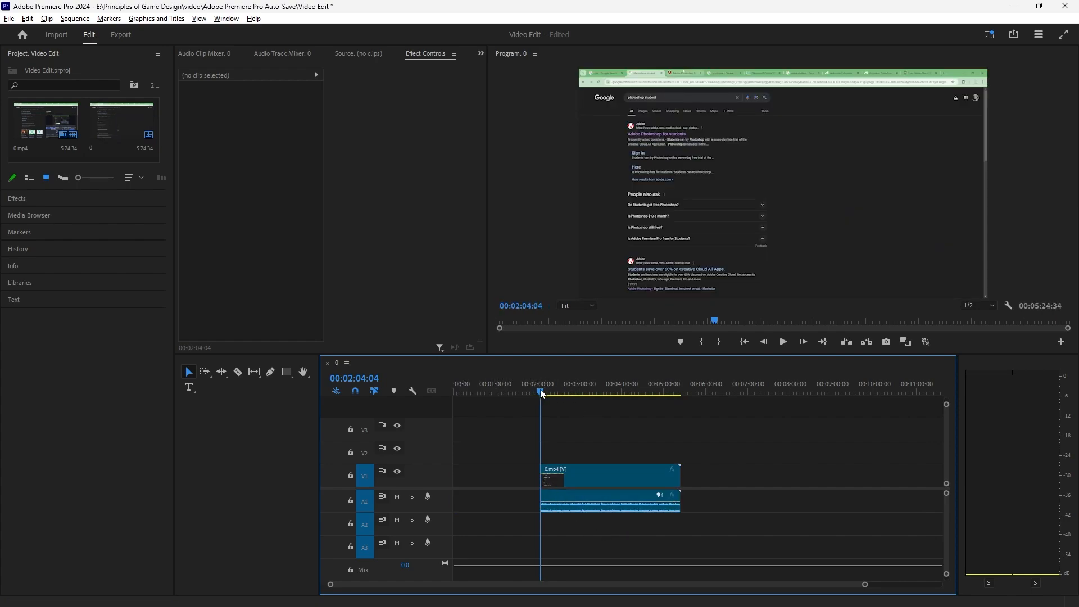
Move the trimmed clip to the start of the sequence and shorten its end to about 51 seconds.
drag(540, 390, 453, 391)
drag(568, 474, 488, 470)
click(456, 392)
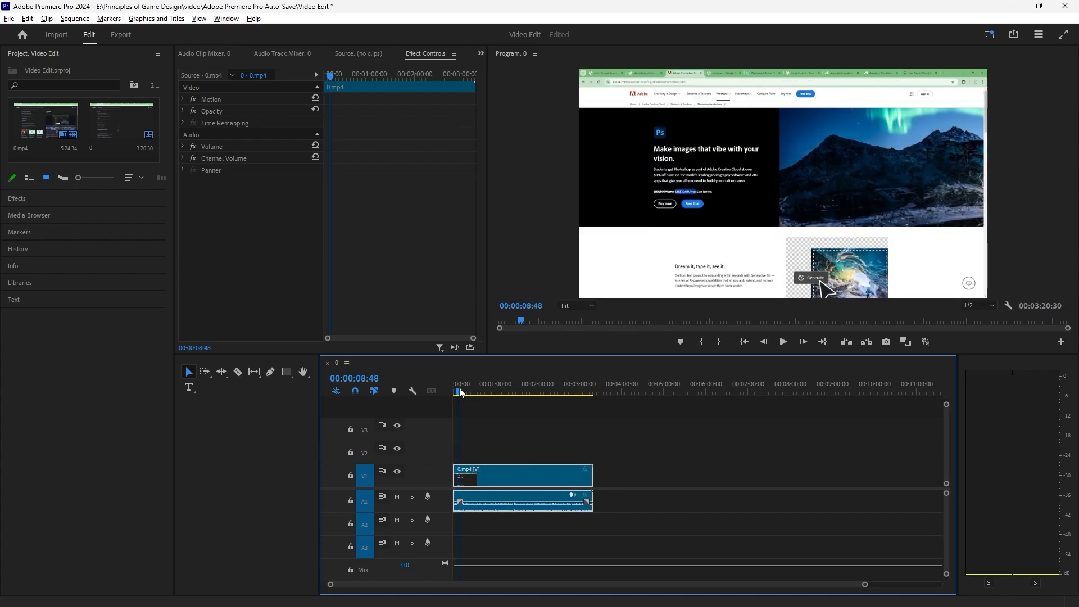
drag(456, 392, 453, 391)
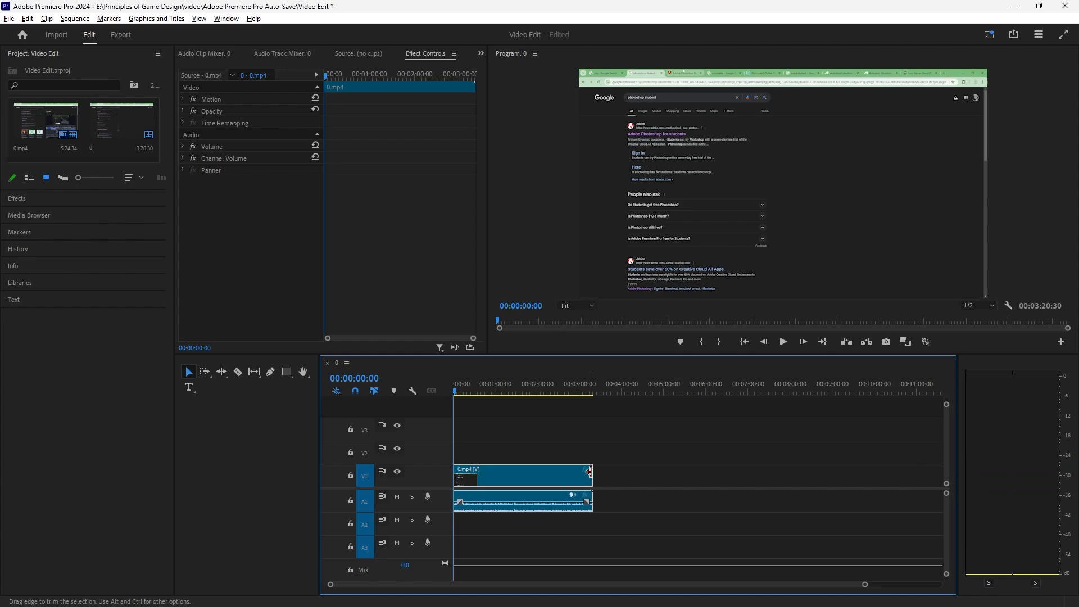
drag(590, 472, 487, 469)
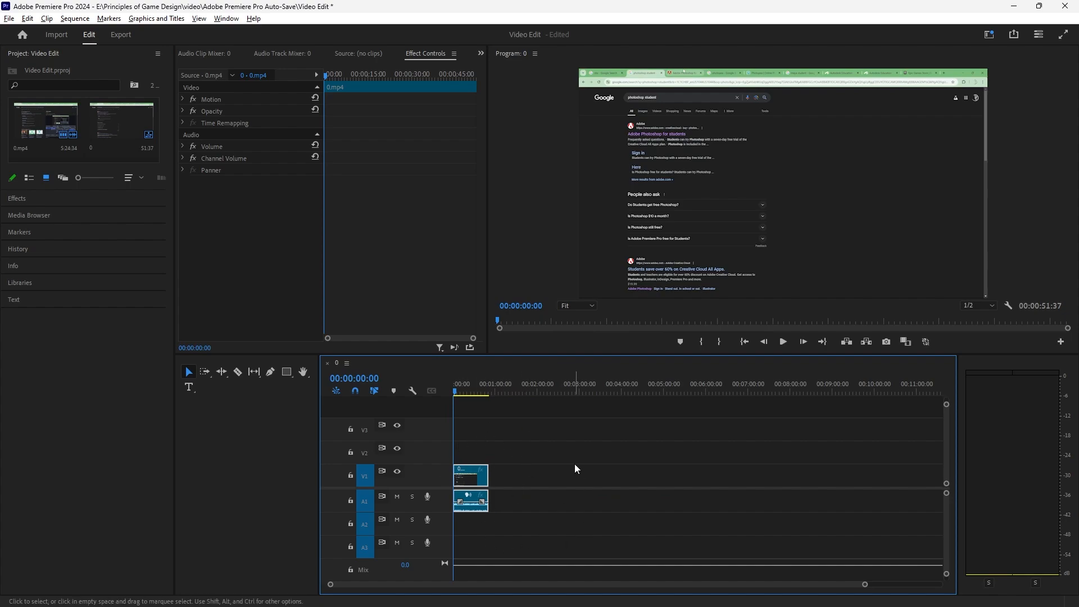
Undo the clip's end trim, its move and its start trim.
key(ctrl+z)
key(ctrl+z)
key(ctrl+z)
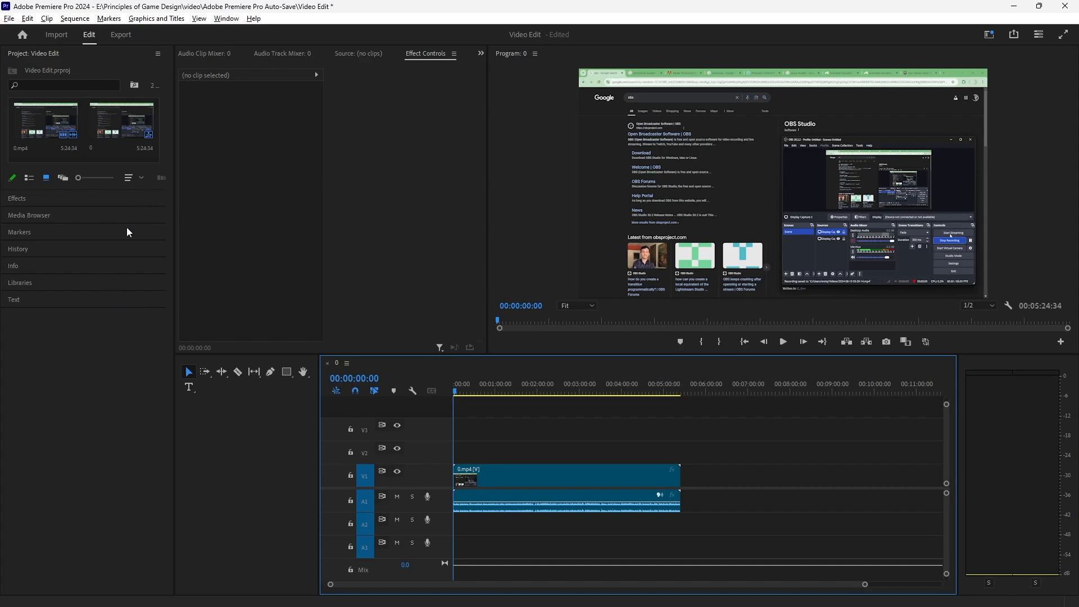
Search the effects for "crop" and apply the Crop effect to the 0.mp4 clip on V1.
click(17, 201)
click(39, 87)
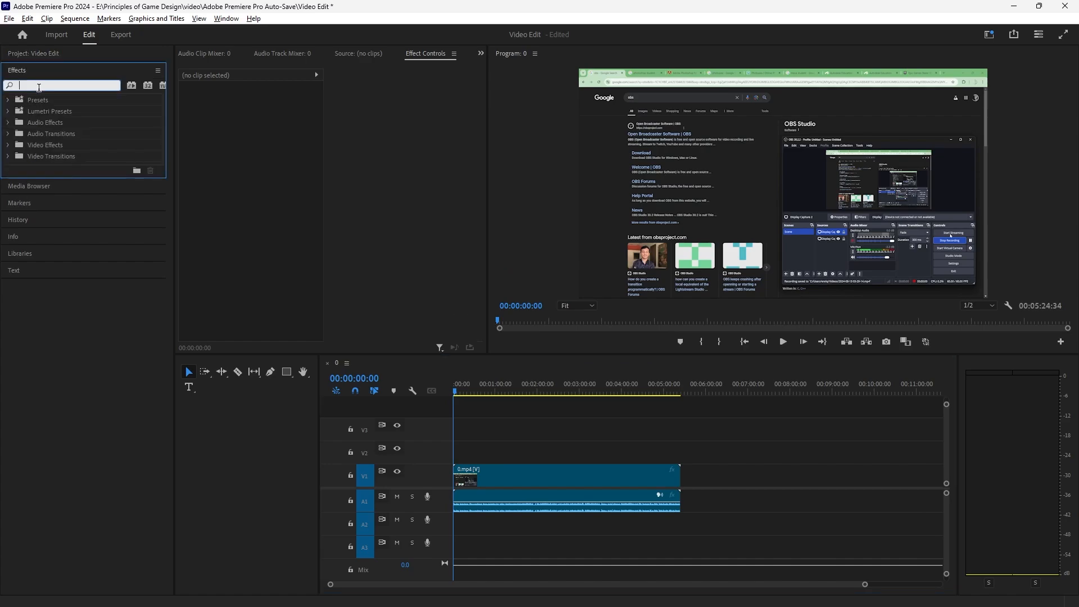
text(crop)
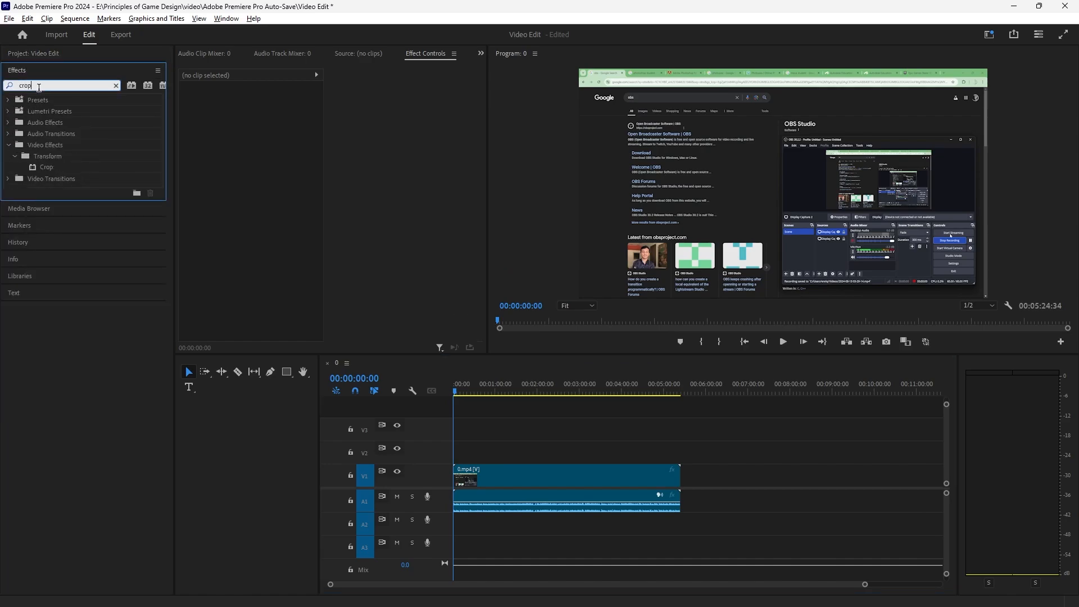
click(46, 167)
drag(399, 360, 515, 473)
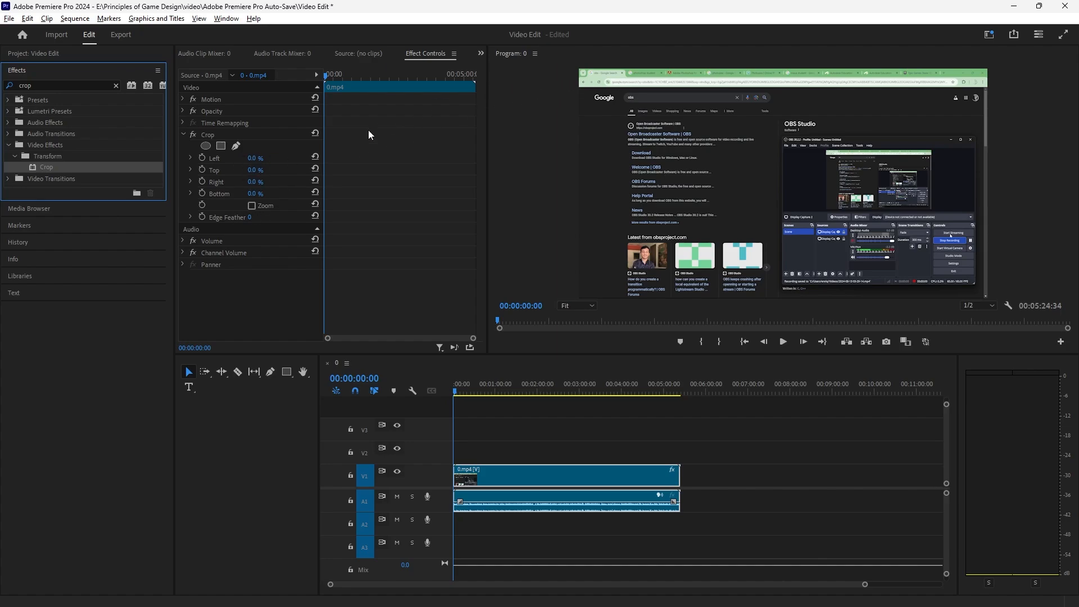
Set the Crop effect's Top value to 10 % on the 0.mp4 clip.
click(254, 169)
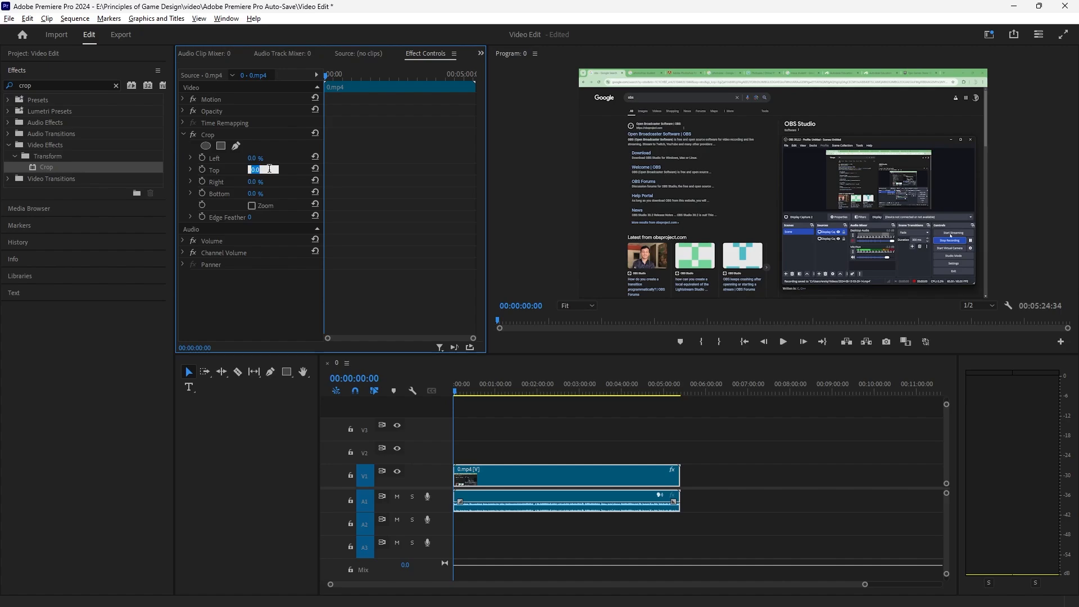
text(10)
key(Return)
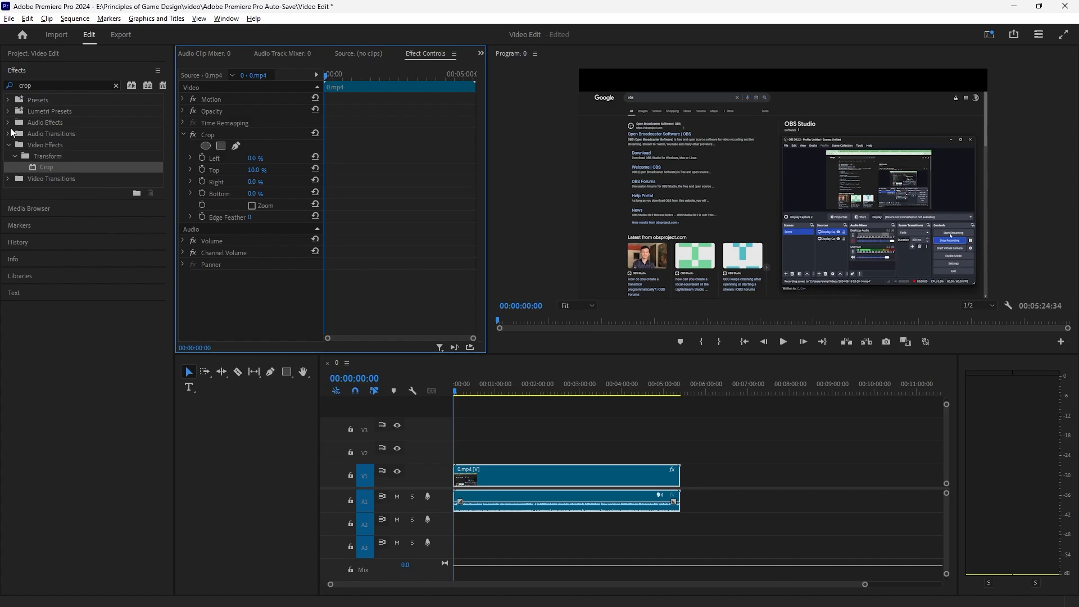
Search the effects for "transform" and apply the Distort Transform effect to the 0.mp4 clip.
click(49, 83)
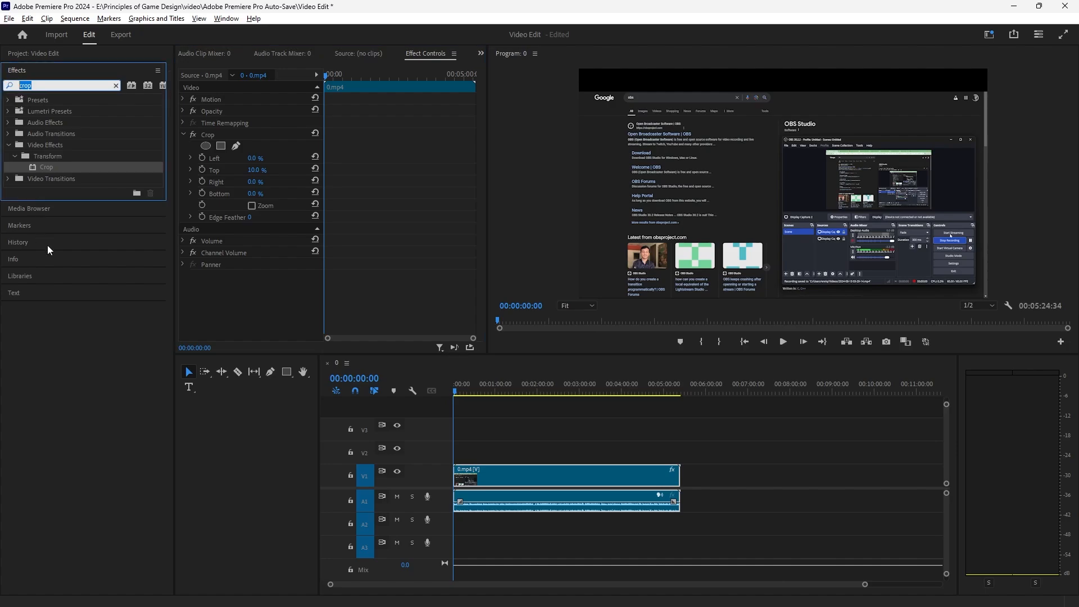
text(trans)
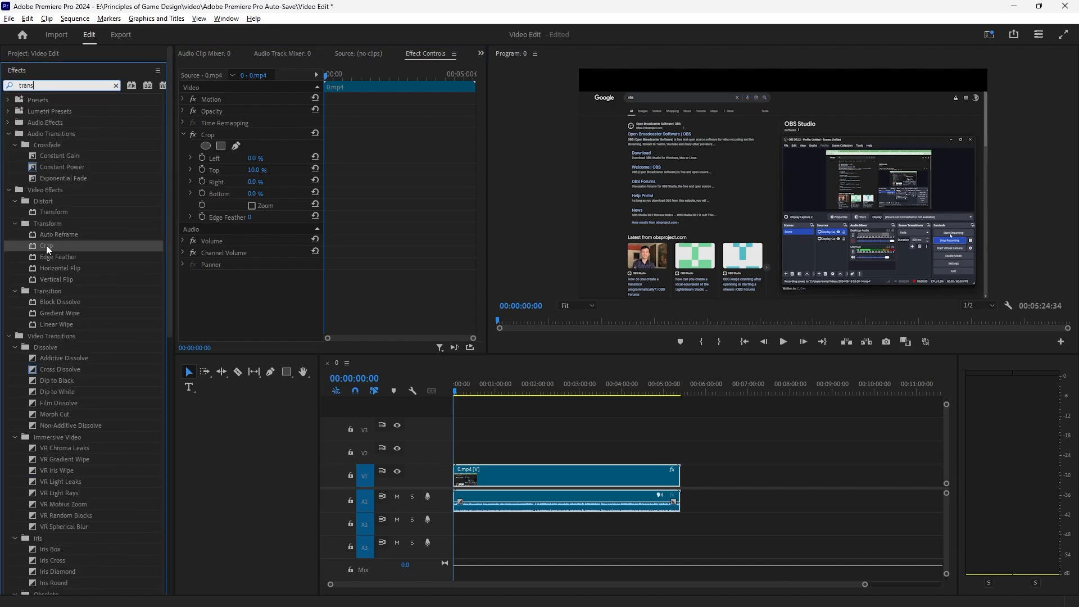
text(form)
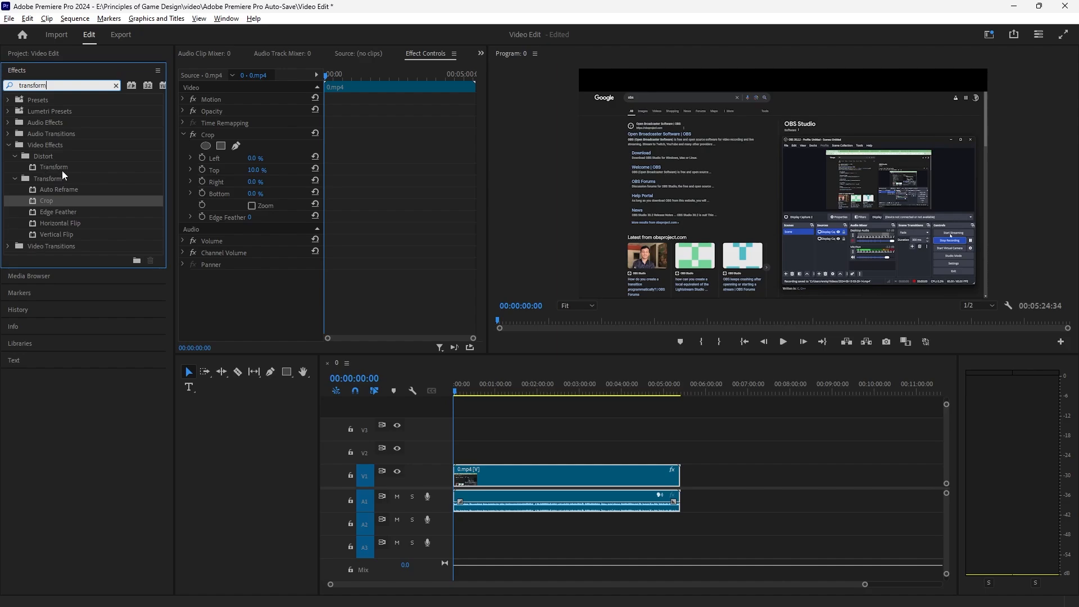
drag(52, 167, 544, 479)
Set the vertical Position of the Transform effect on the 0.mp4 clip to 482.
scroll(218, 263, down, 2)
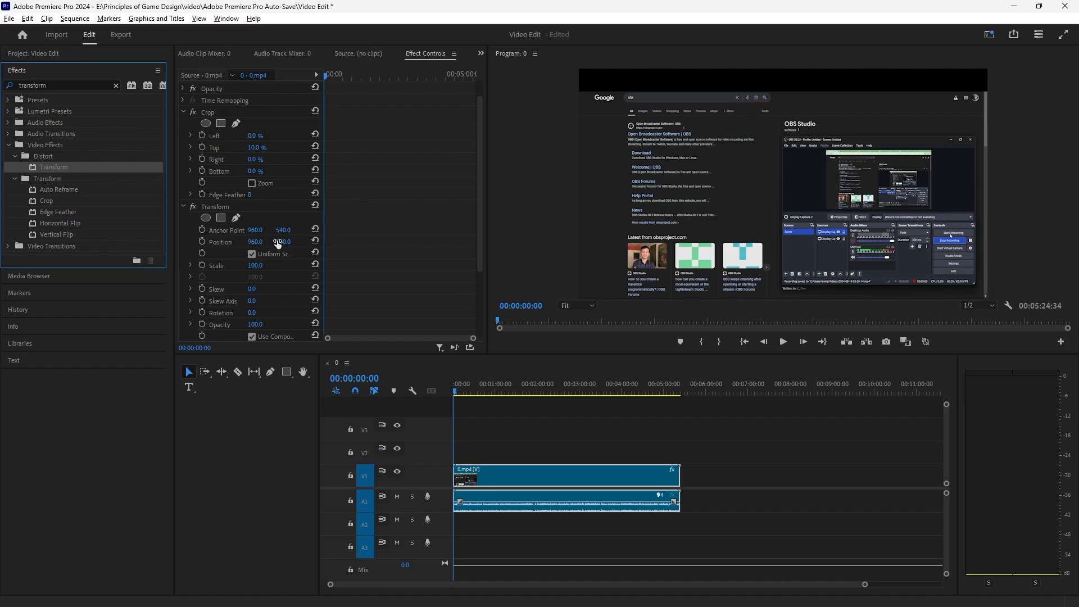
click(277, 243)
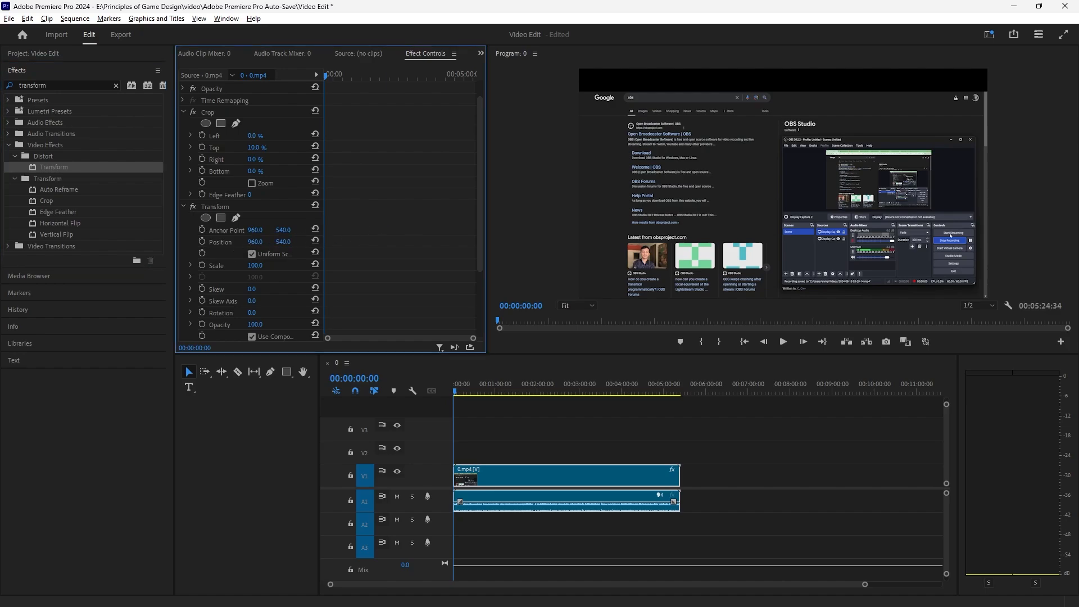
drag(283, 242, 251, 242)
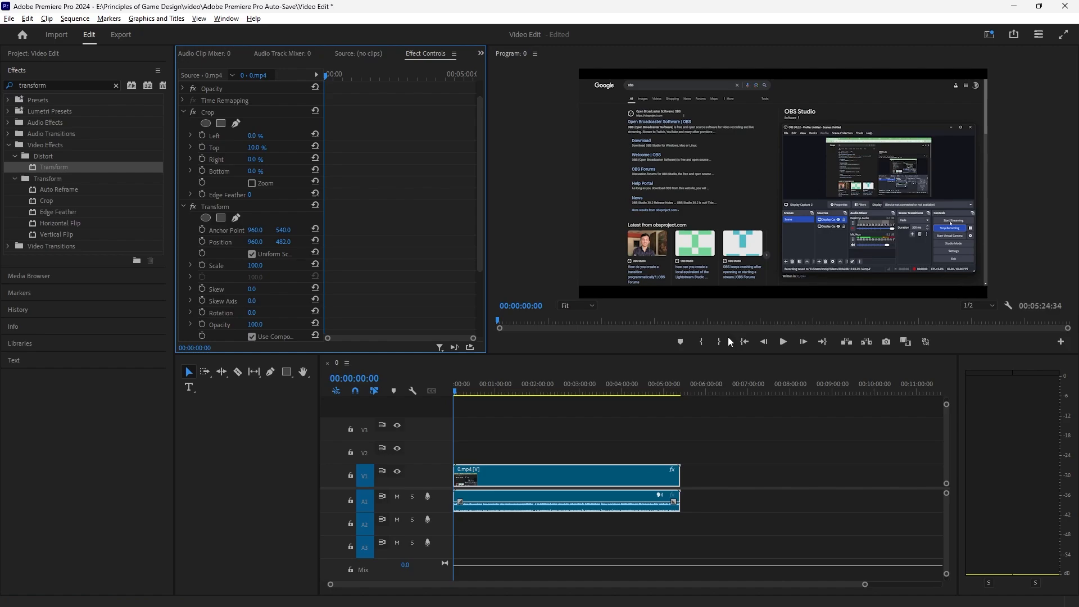
Open the export settings for the sequence and start editing the output file name.
click(123, 36)
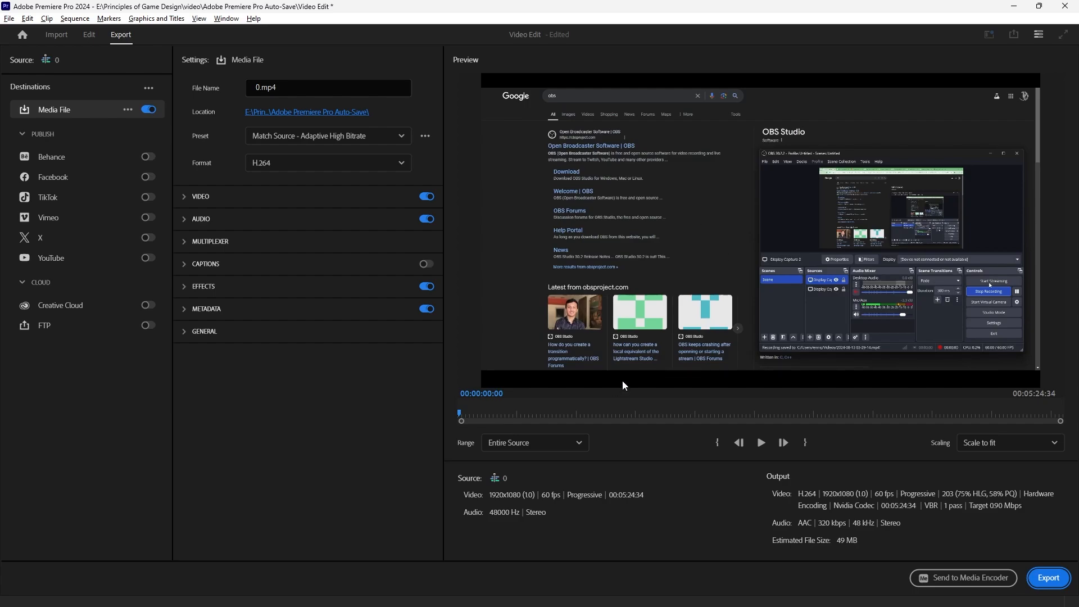
click(284, 88)
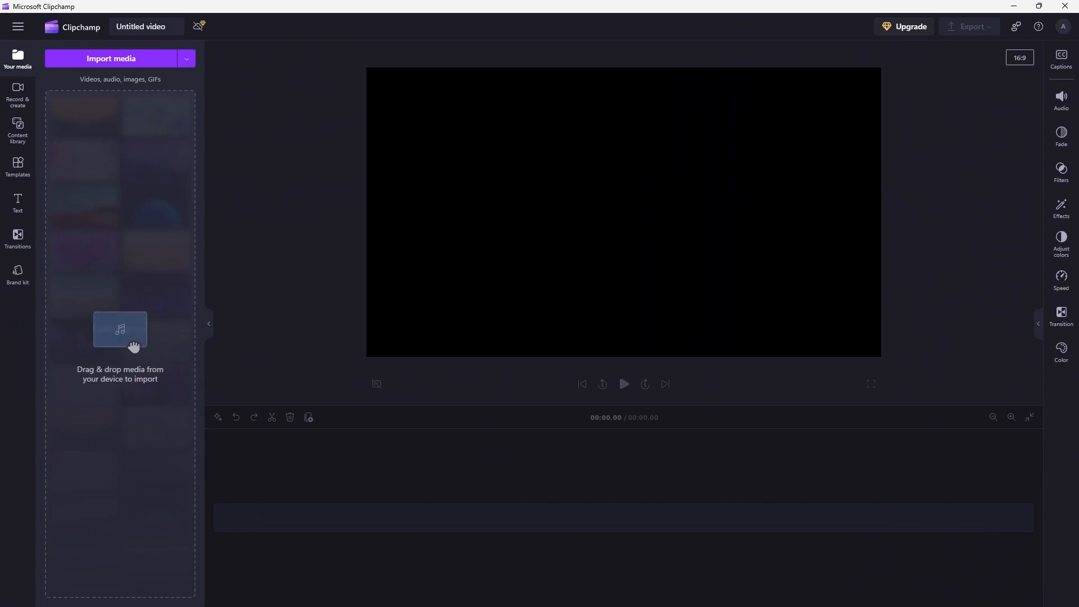
Switch to Clipchamp, import 0.mp4 from the file explorer and place it at the start of the timeline.
drag(1078, 192, 801, 191)
drag(776, 302, 133, 226)
drag(772, 183, 1078, 194)
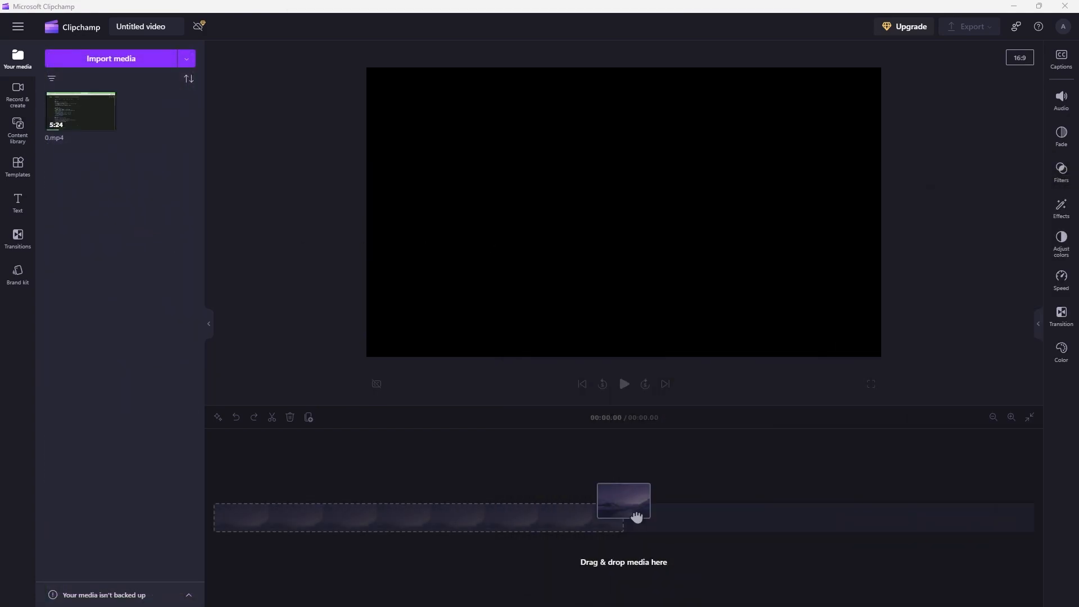
drag(87, 121, 320, 528)
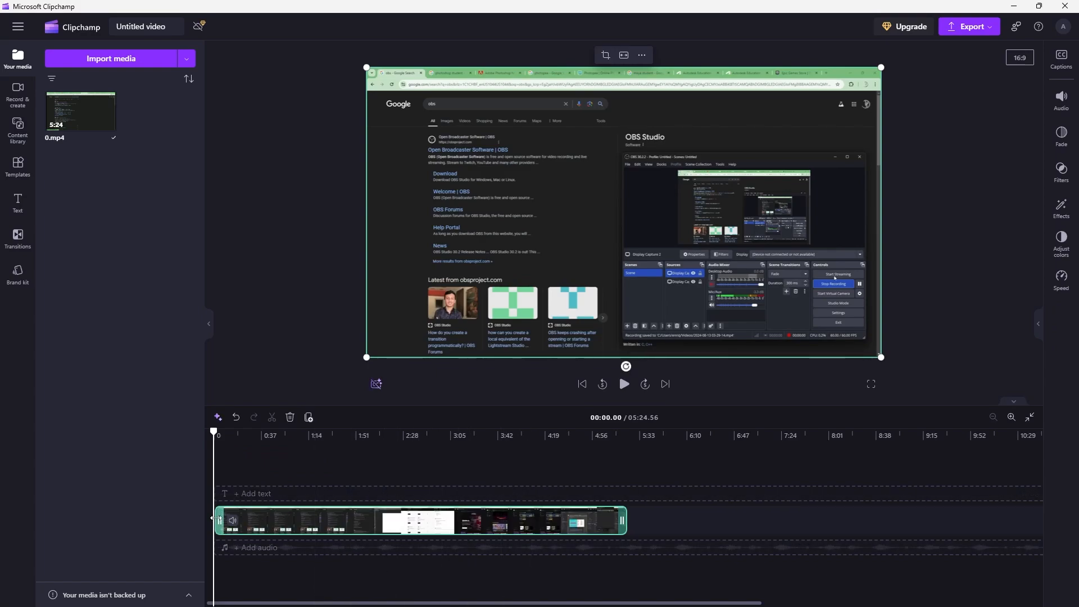
Trim the start and end of the 0.mp4 clip and move it back to the start of the timeline.
drag(213, 517, 339, 518)
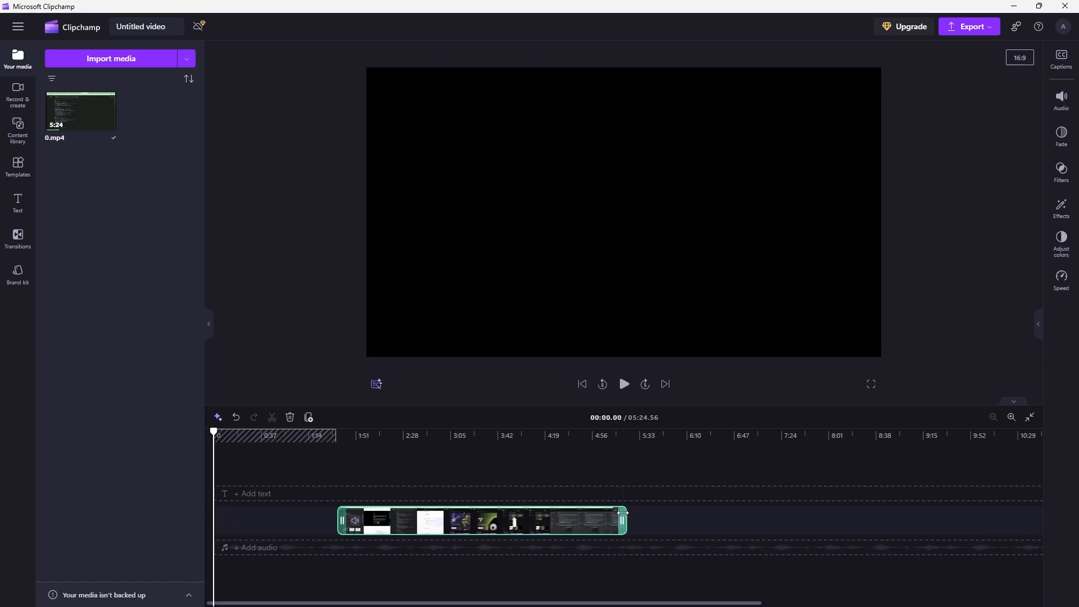
drag(624, 513, 495, 513)
drag(416, 523, 294, 524)
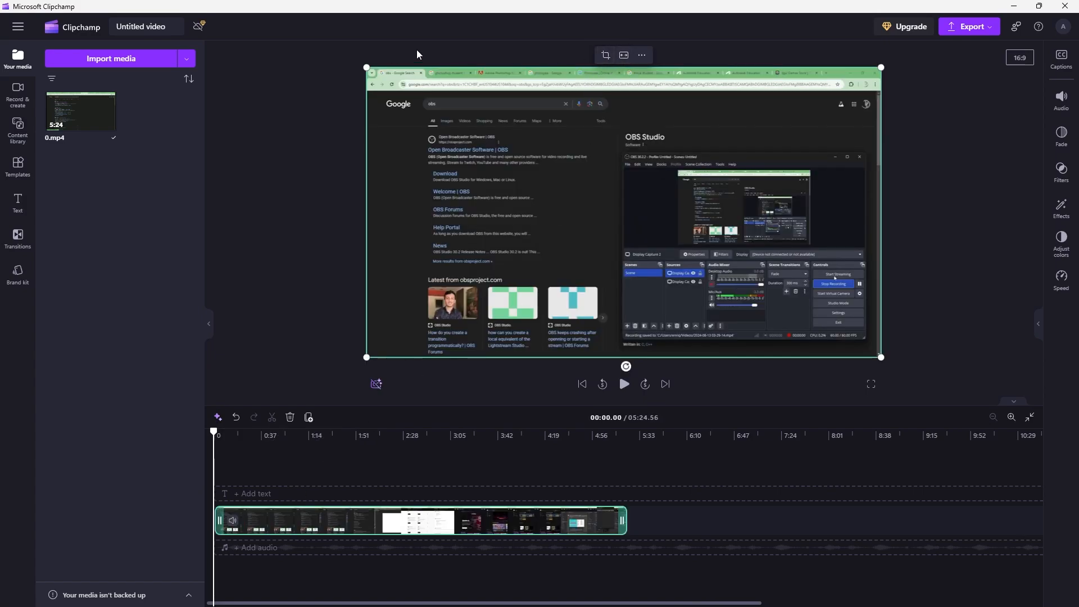
Crop the browser bar off the upper edge of the clip and move the clip up to centre it in the frame.
click(604, 55)
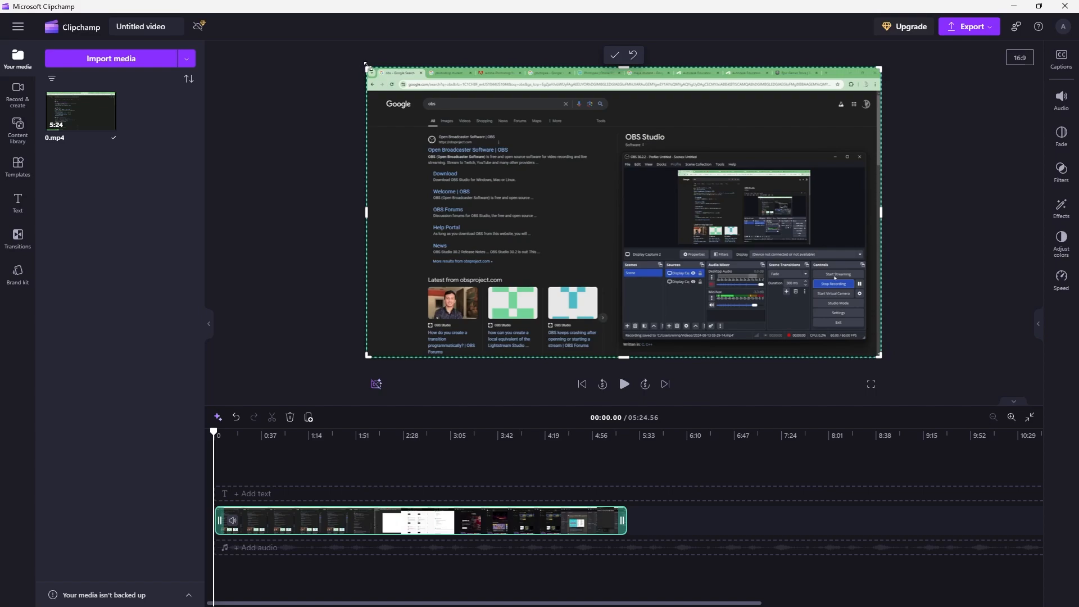
drag(366, 65, 364, 89)
click(954, 296)
click(954, 296)
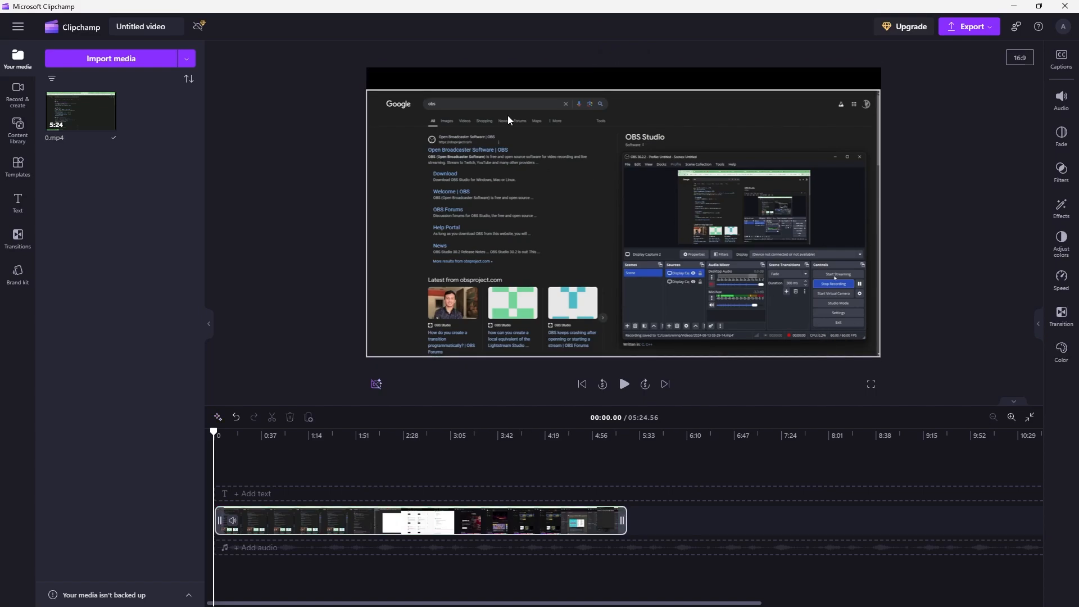
drag(564, 208, 565, 196)
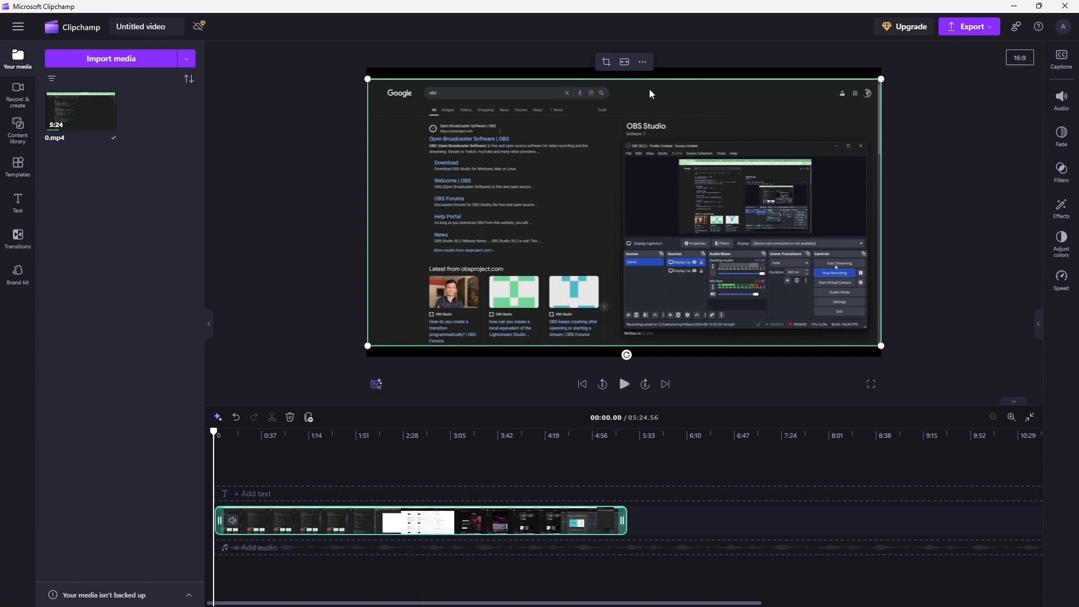
View the available video quality options for exporting the project, without exporting.
click(967, 28)
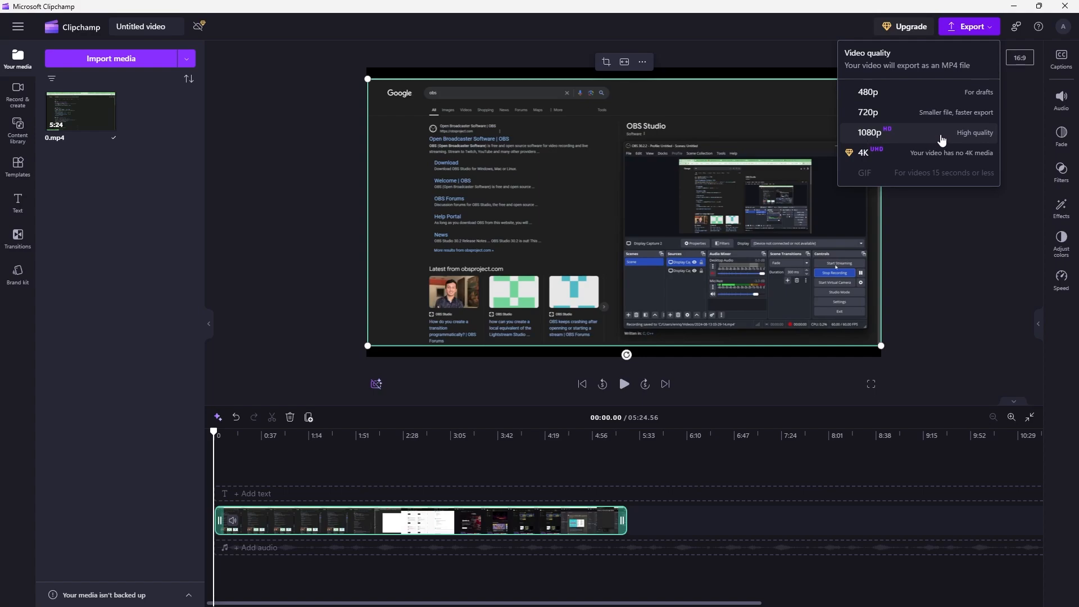
click(939, 267)
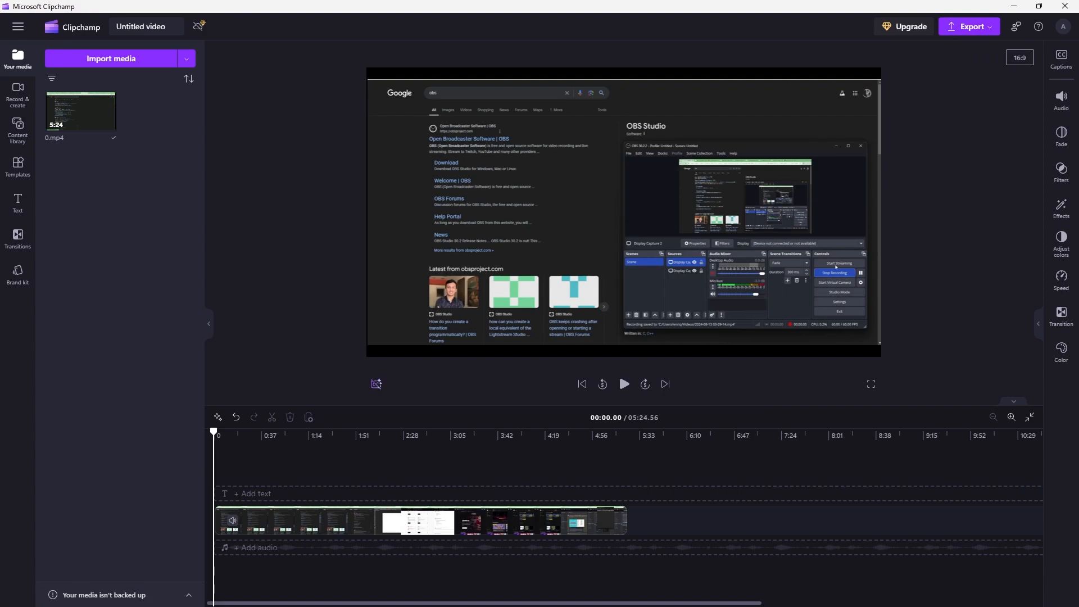
Switch to YouTube in the browser, start a video upload and add the 0 video file from the video folder.
key(alt+Tab)
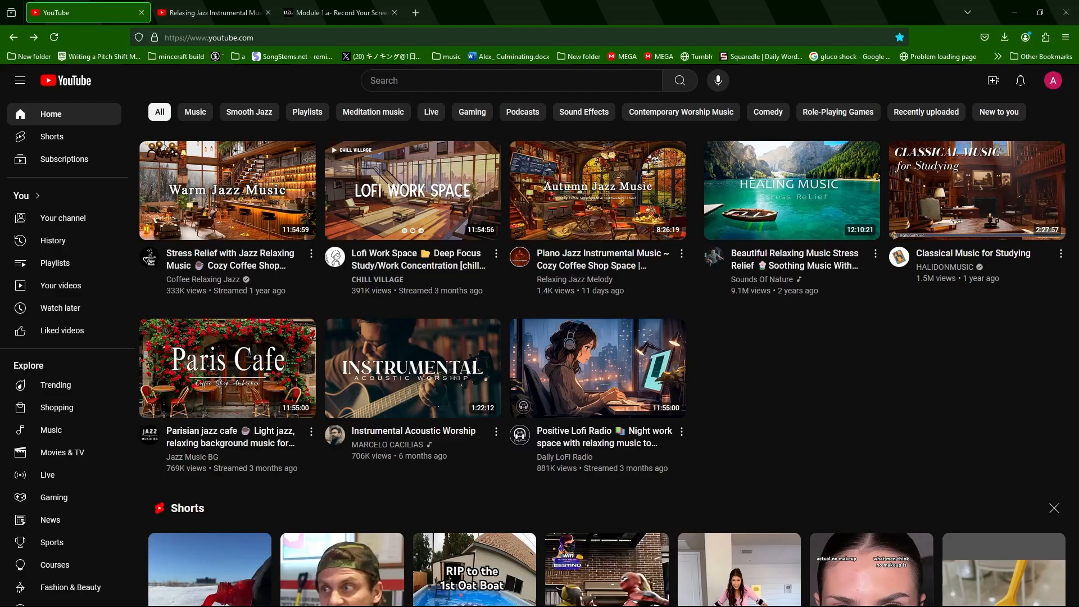
click(994, 83)
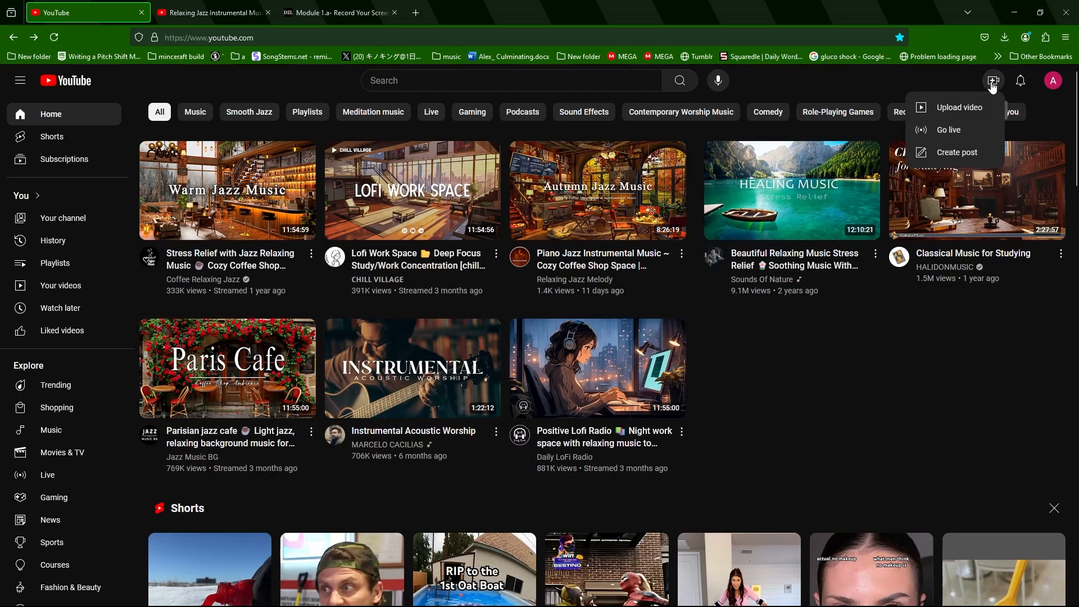
click(949, 112)
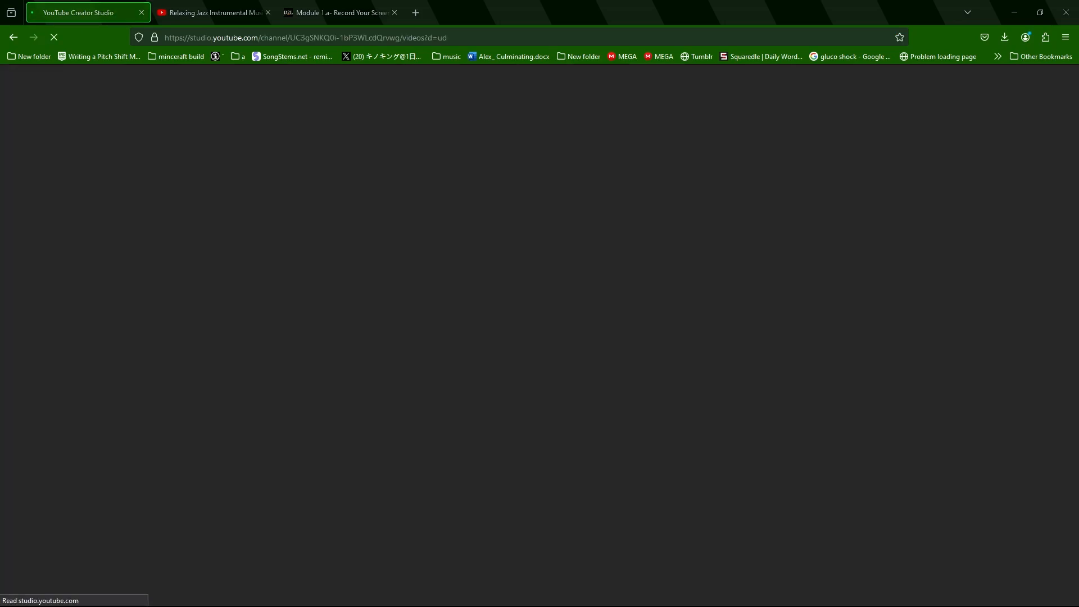
drag(1078, 127, 965, 125)
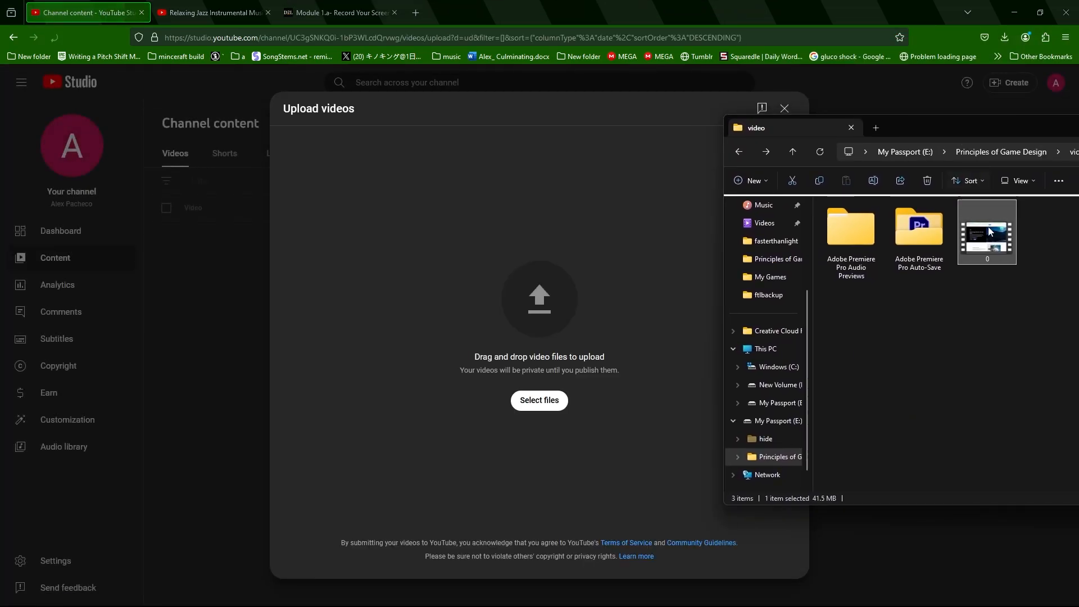
drag(978, 242, 434, 273)
drag(965, 129, 1078, 129)
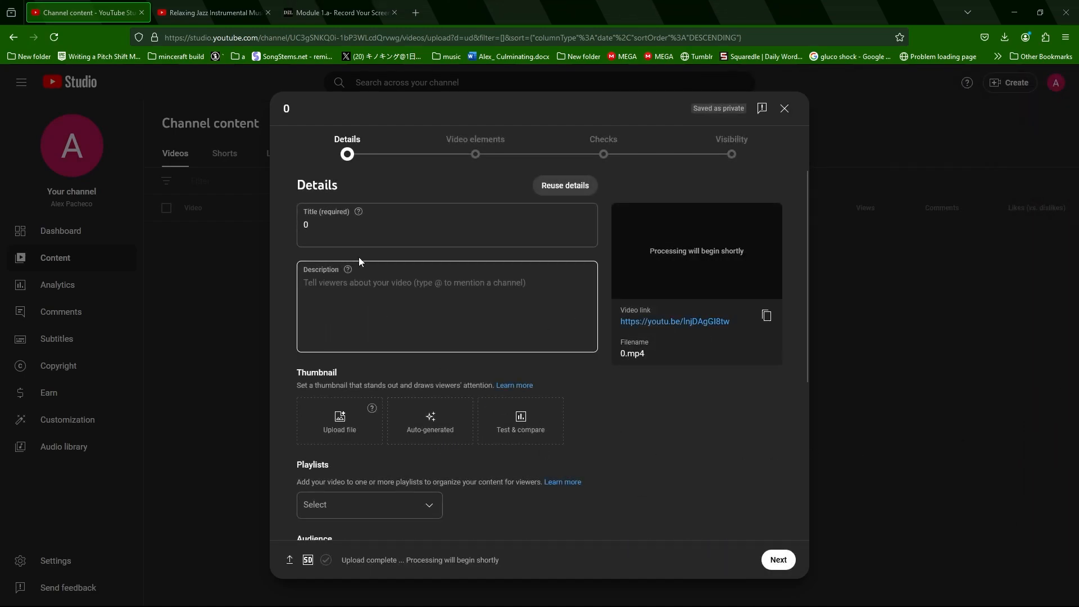
Title the uploaded video "Video 1" and mark it as not made for kids.
drag(320, 224, 283, 221)
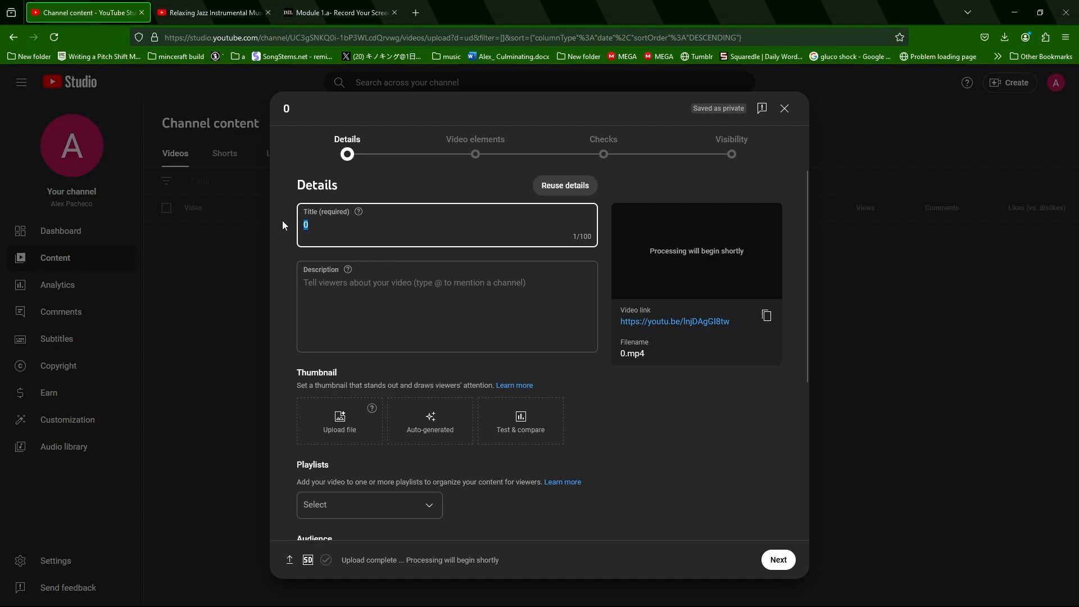
text(Video 1)
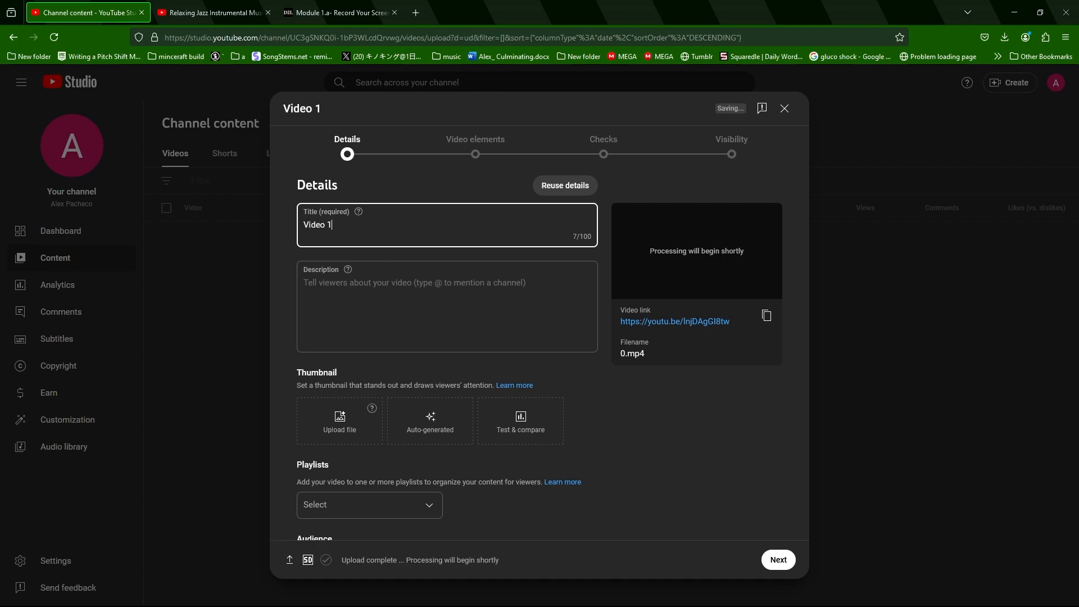
scroll(393, 275, down, 5)
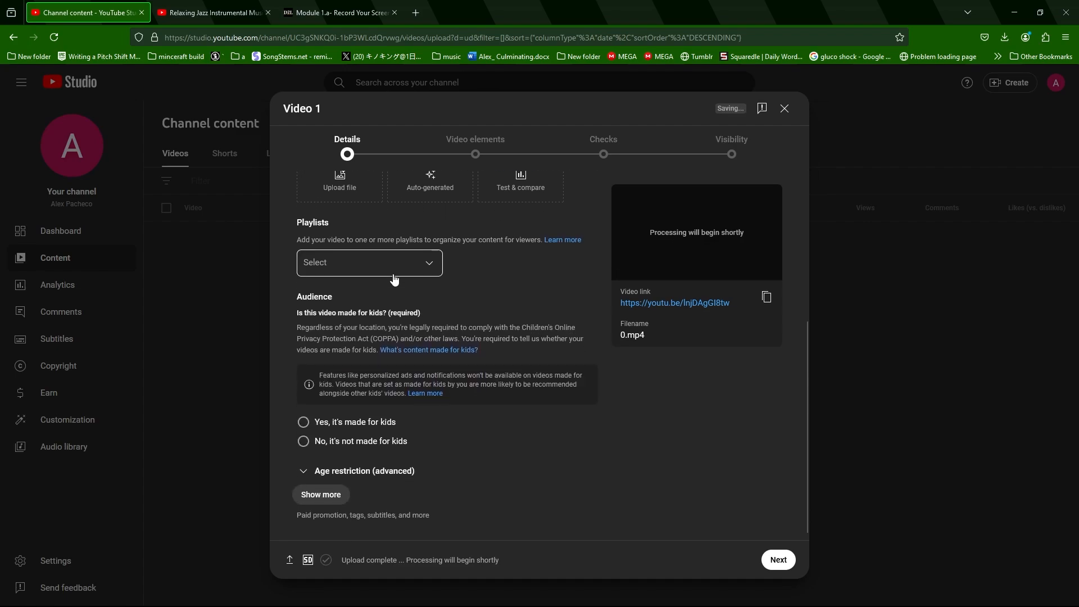
click(383, 436)
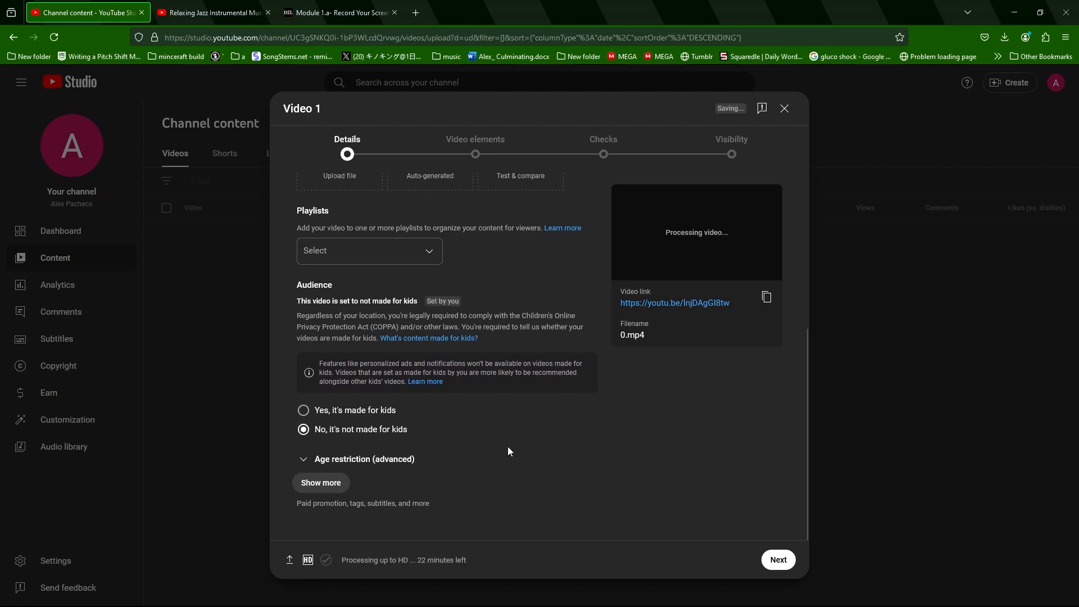
Proceed to the visibility settings, set the video to Public, publish it and dismiss the processing notice.
click(777, 559)
click(778, 560)
click(778, 560)
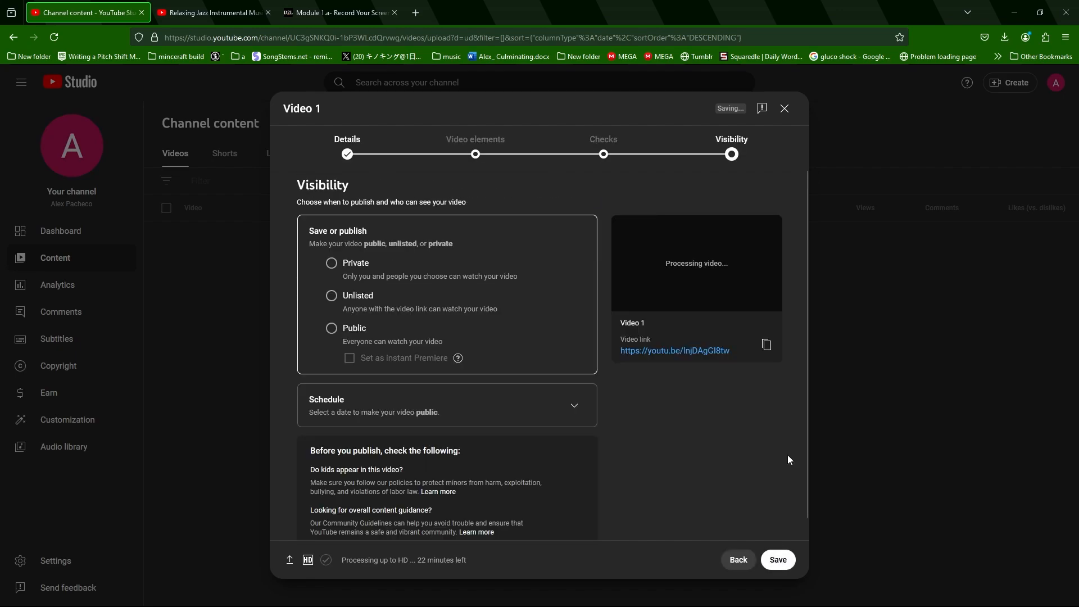
click(332, 296)
click(331, 331)
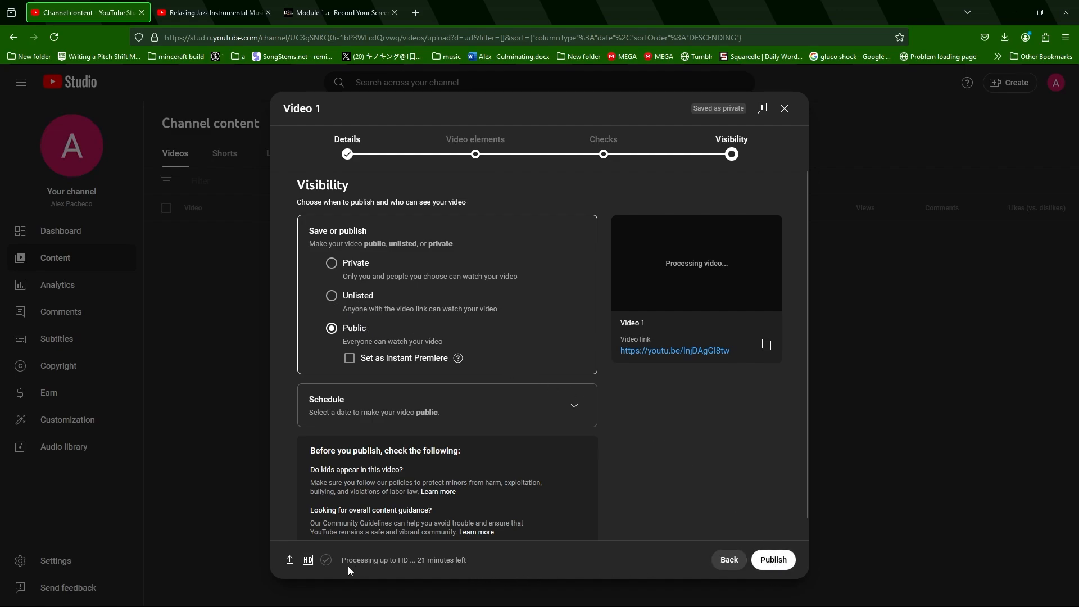
click(786, 557)
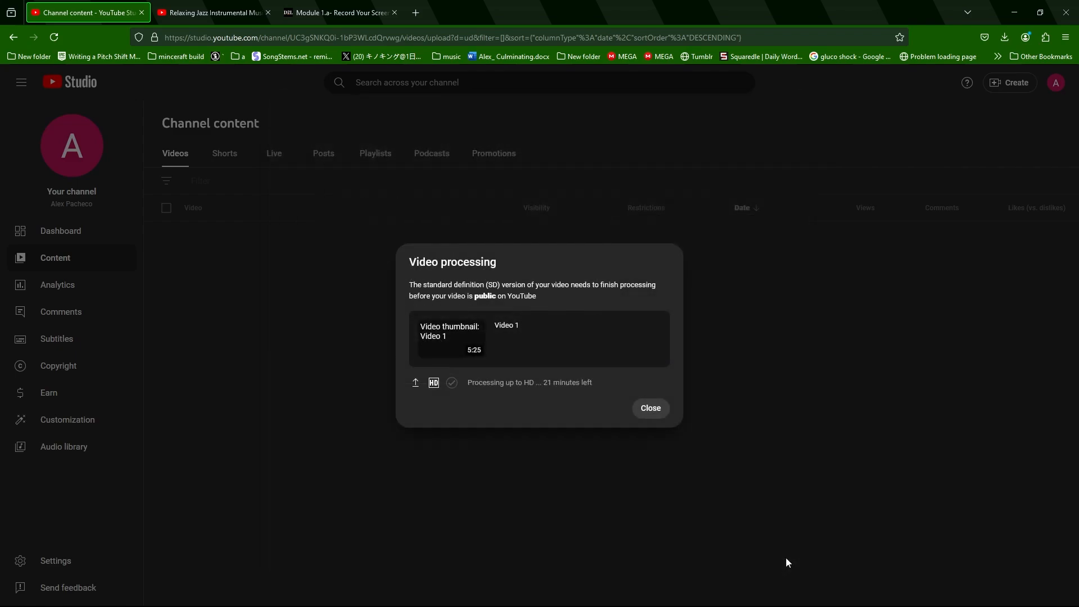
click(653, 409)
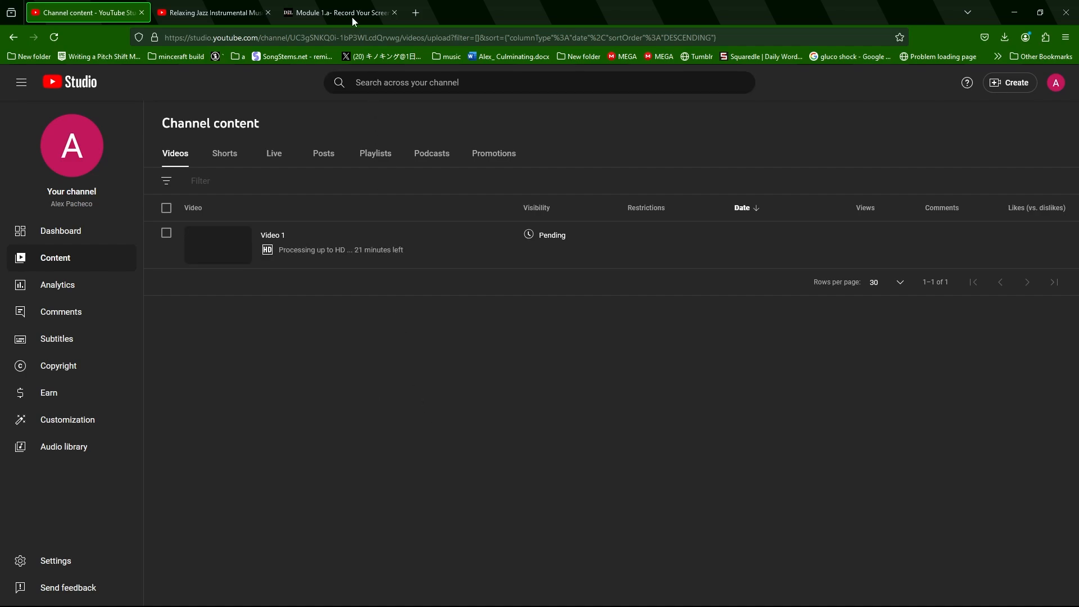
Go to the Module 1.a- Record Your Screen discussion topic and start a new thread.
click(338, 8)
click(353, 318)
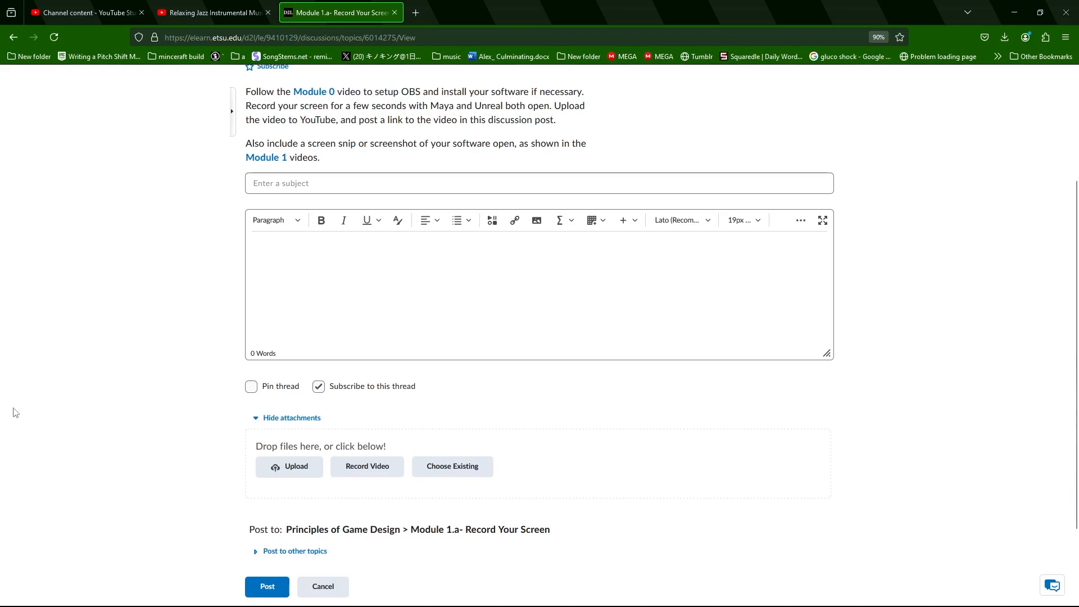
Copy the Relaxing Jazz video's web address, paste it into the discussion post body, and clear the post body.
click(209, 12)
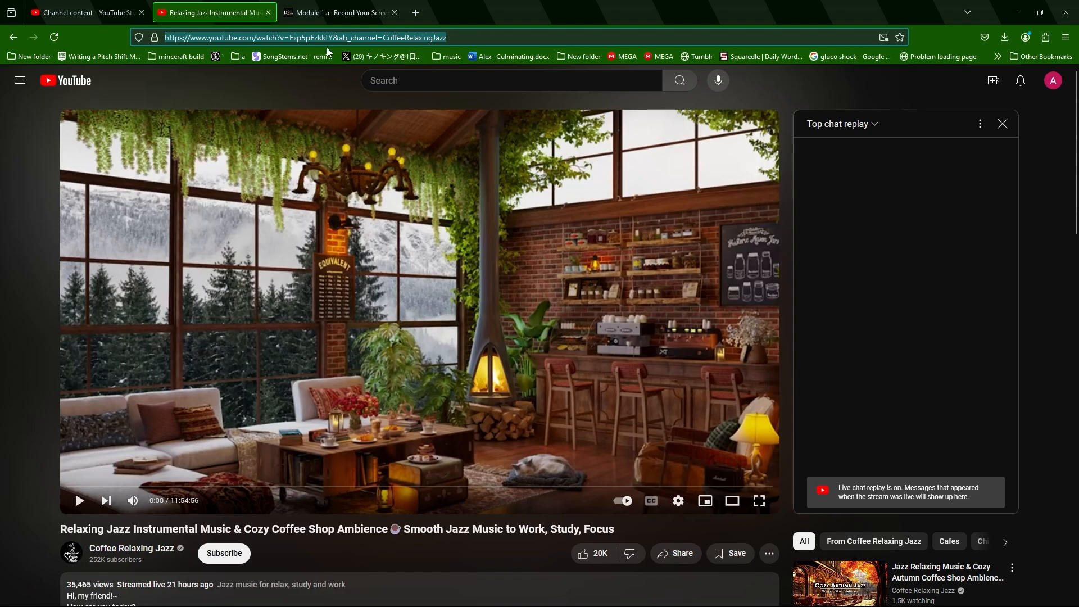
key(ctrl+c)
click(331, 12)
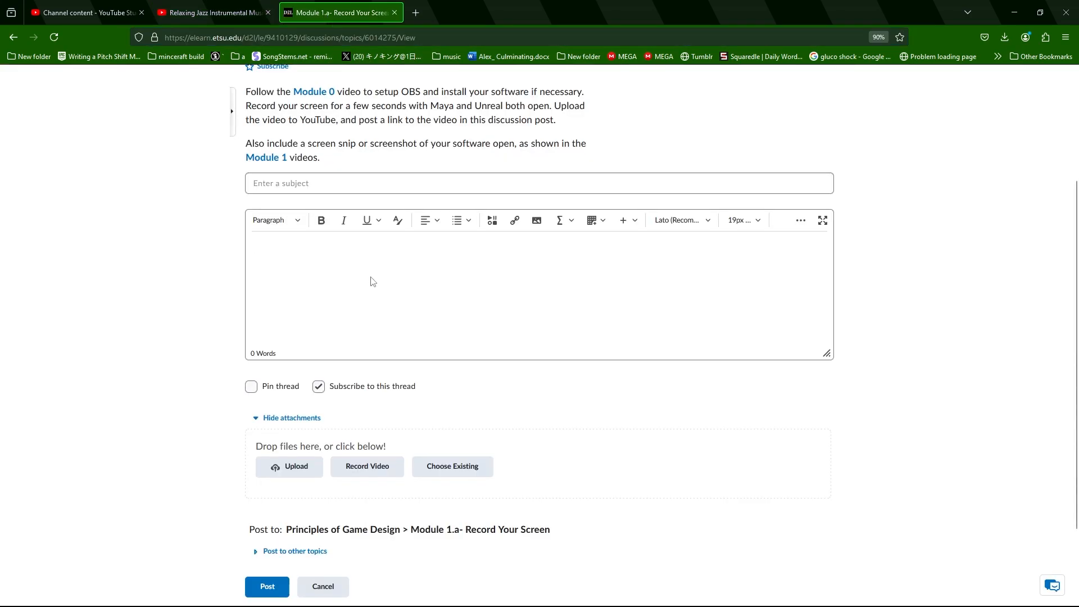
key(ctrl+v)
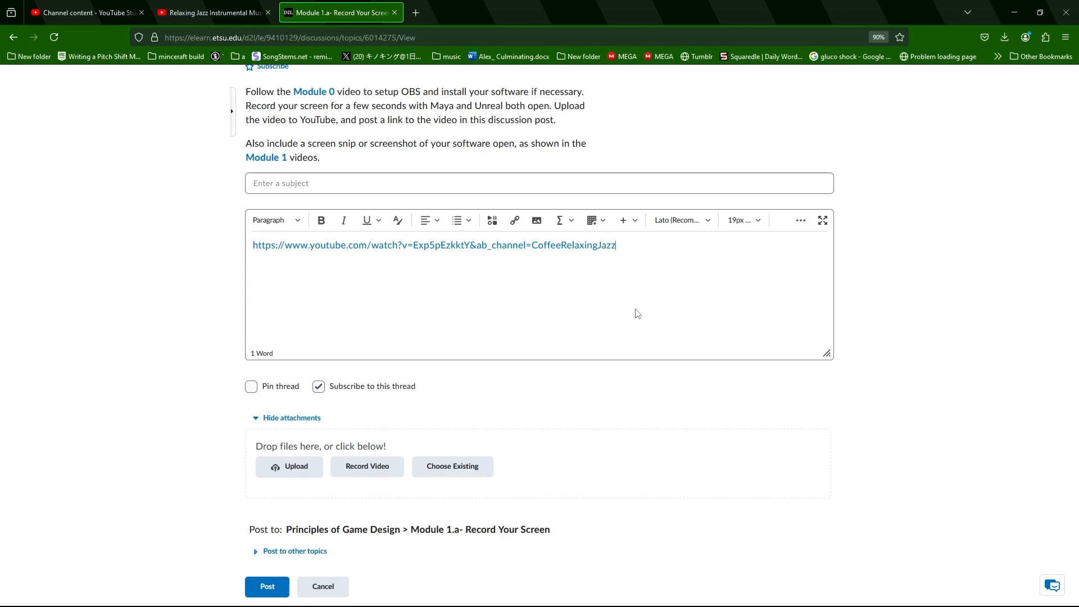
key(ctrl+a)
key(BackSpace)
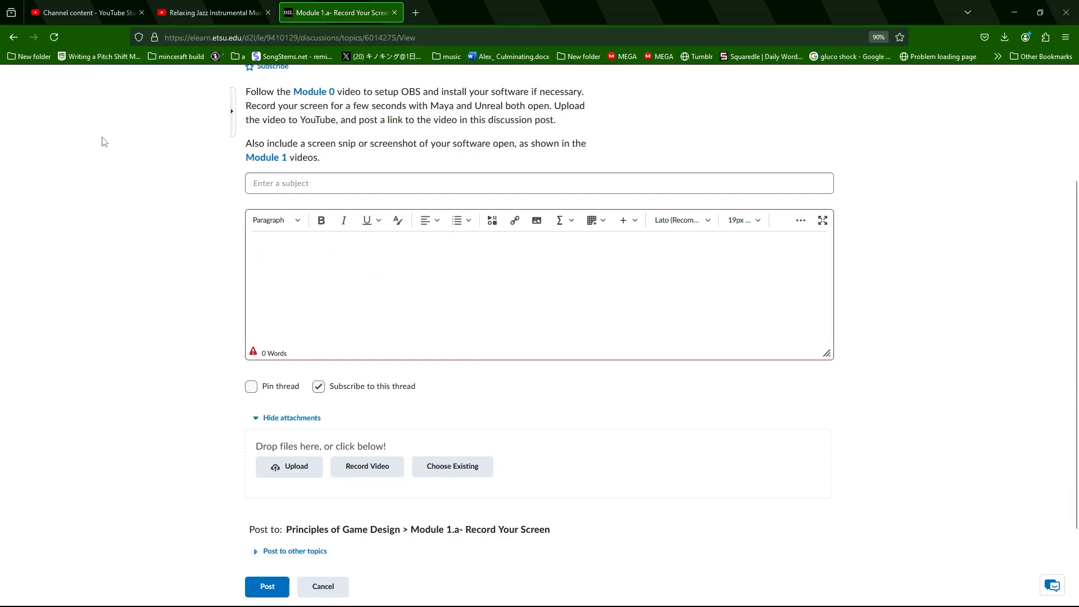
Copy the embed code of the Relaxing Jazz video on YouTube and return to the Module 1.a discussion post.
click(197, 10)
right_click(380, 253)
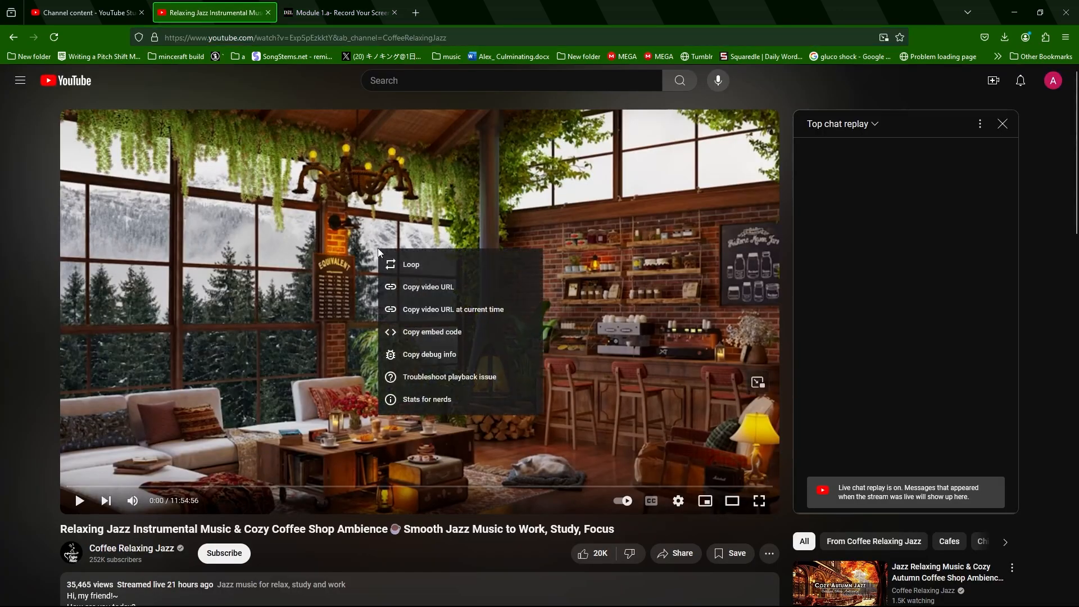
click(449, 338)
click(348, 8)
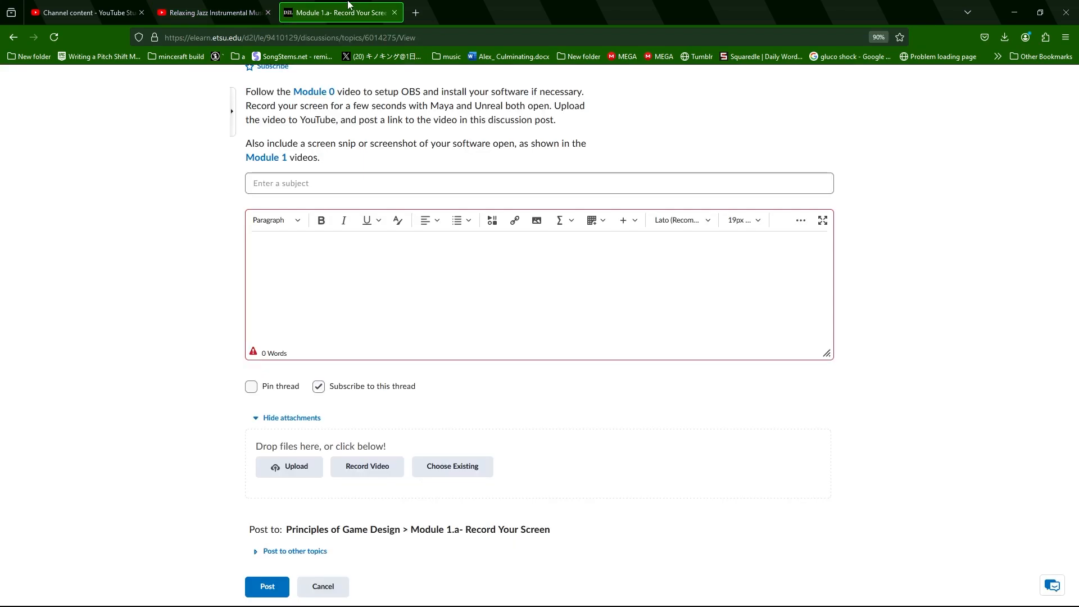
Start inserting an embed code object in the post body, paste the copied YouTube iframe code and proceed to its preview.
click(469, 290)
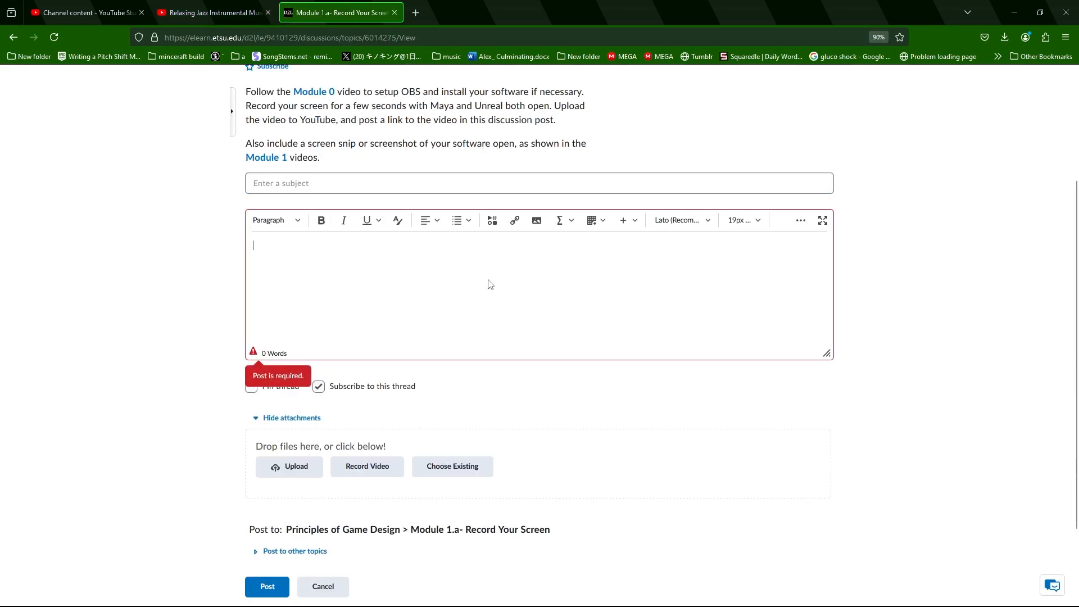
click(493, 221)
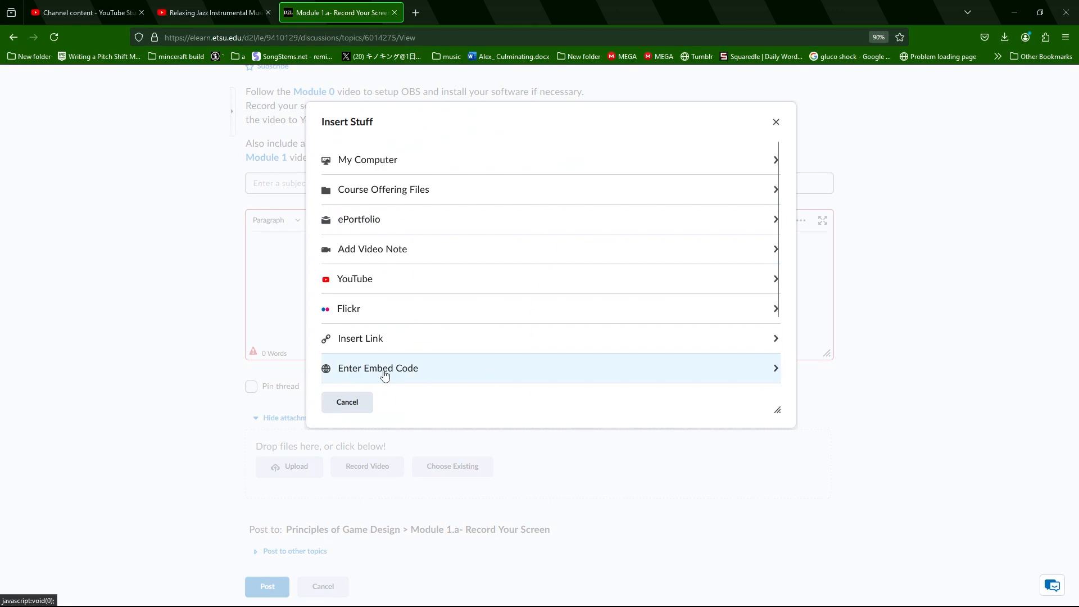
click(396, 378)
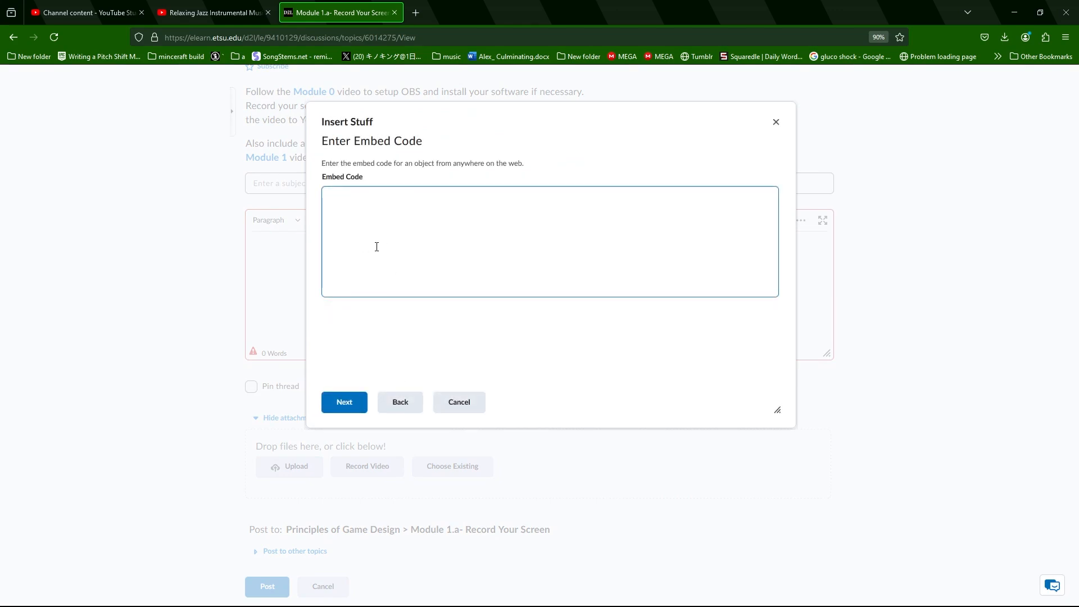
key(ctrl+v)
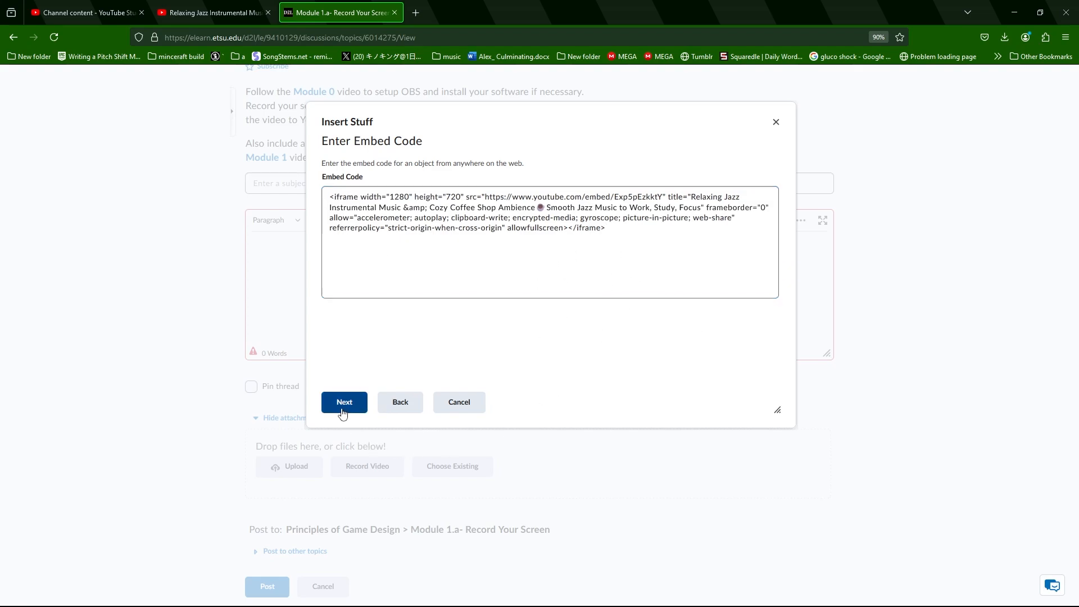
click(342, 410)
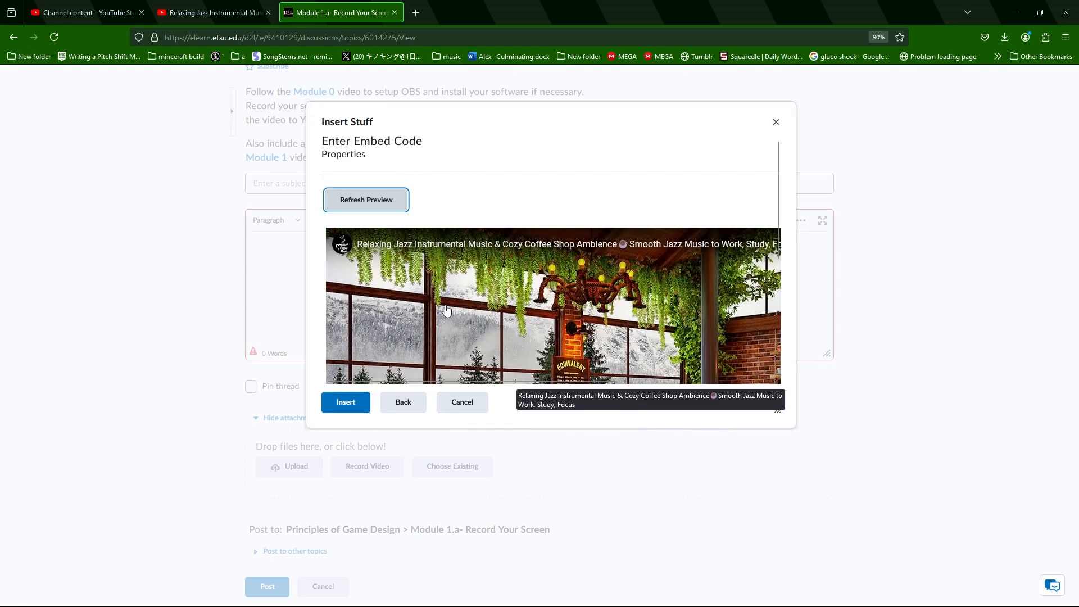
Insert the previewed video into the discussion post and make the post editor taller to show more of it.
scroll(473, 336, down, 3)
scroll(473, 335, down, 3)
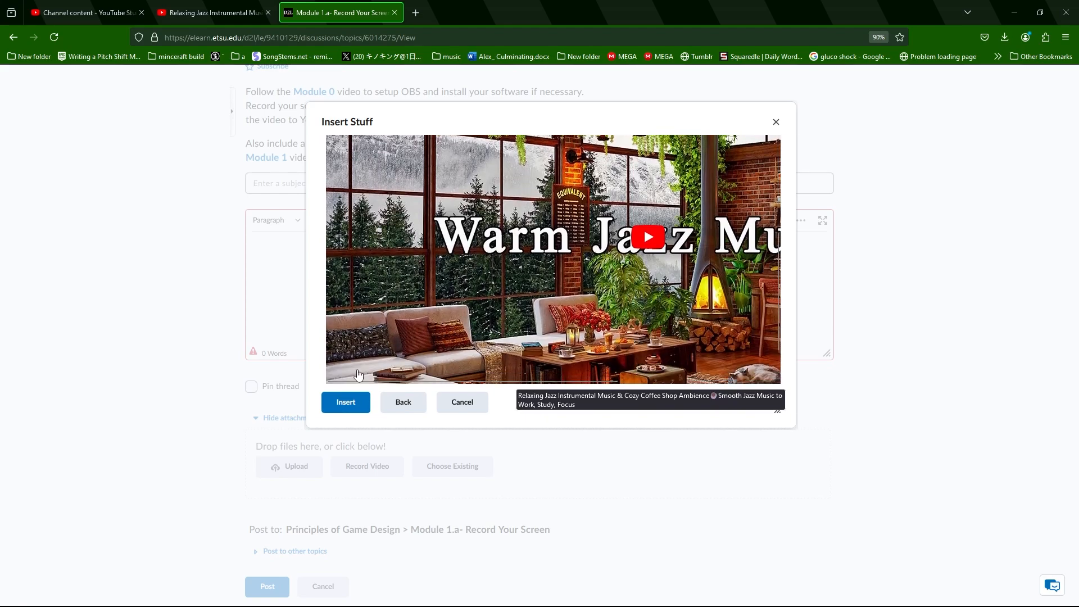
click(345, 402)
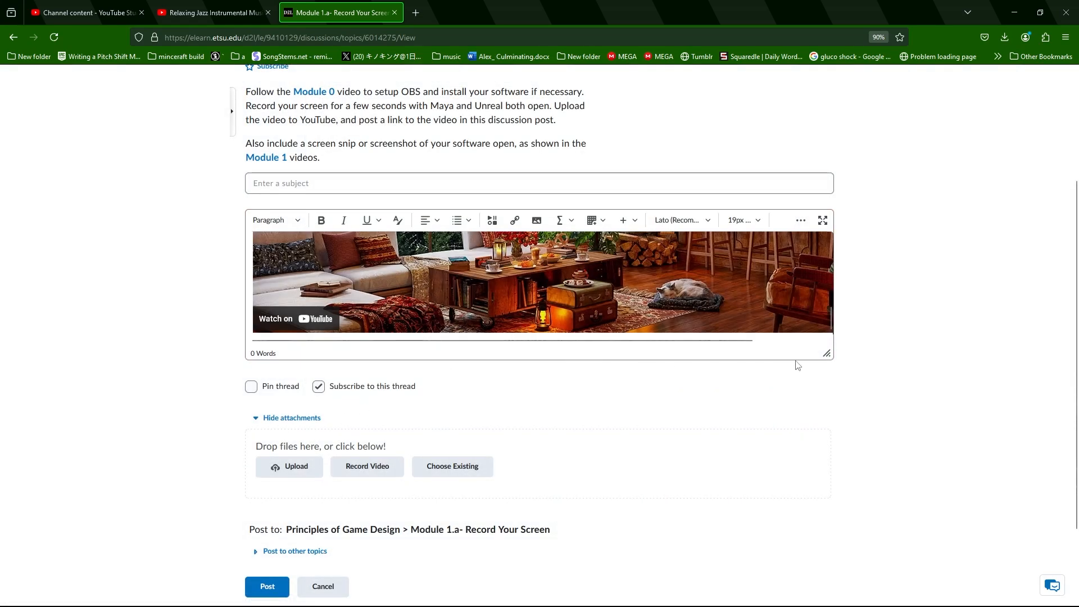
drag(827, 355, 826, 531)
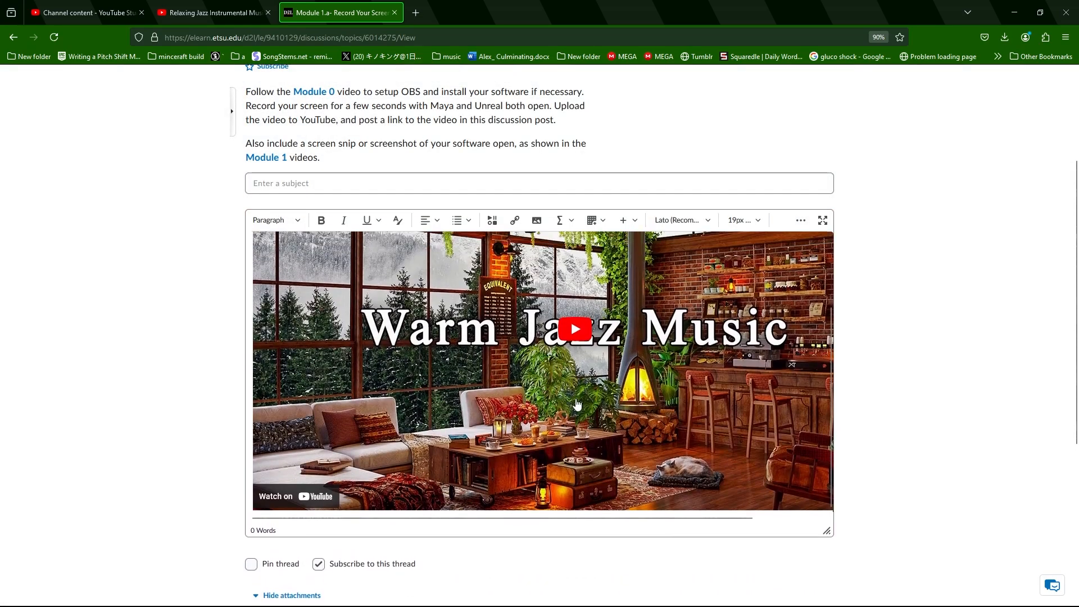